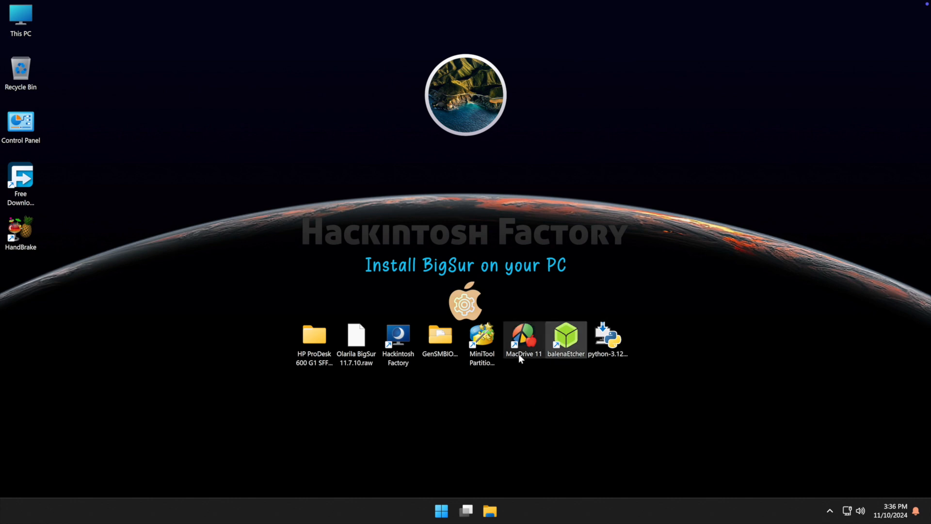
Select, then clear, the desktop items: MiniTool shortcut, GenSMBIOS-master, BigSur image and HP ProDesk EFI folder
{"action": "left_click", "coordinate": [475, 368]}
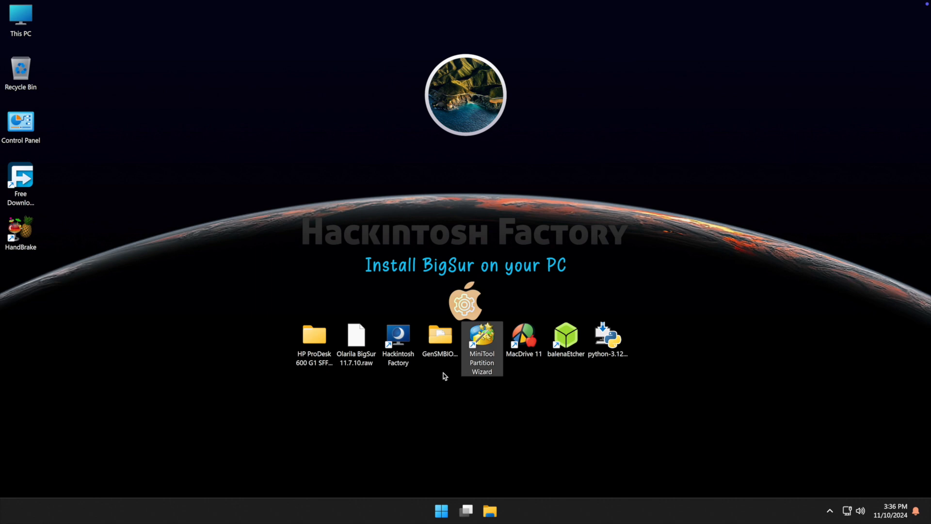
{"action": "left_click", "coordinate": [438, 334]}
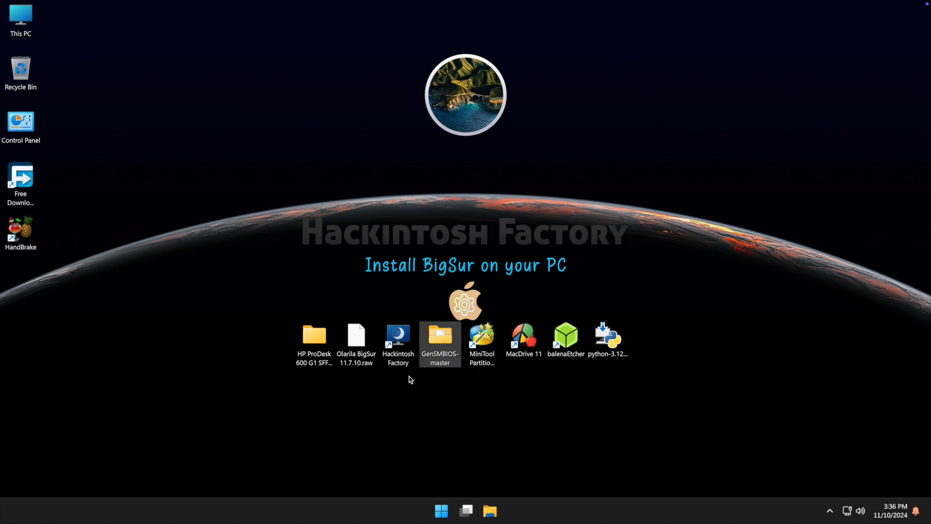
{"action": "left_click", "coordinate": [360, 366]}
{"action": "left_click", "coordinate": [310, 362]}
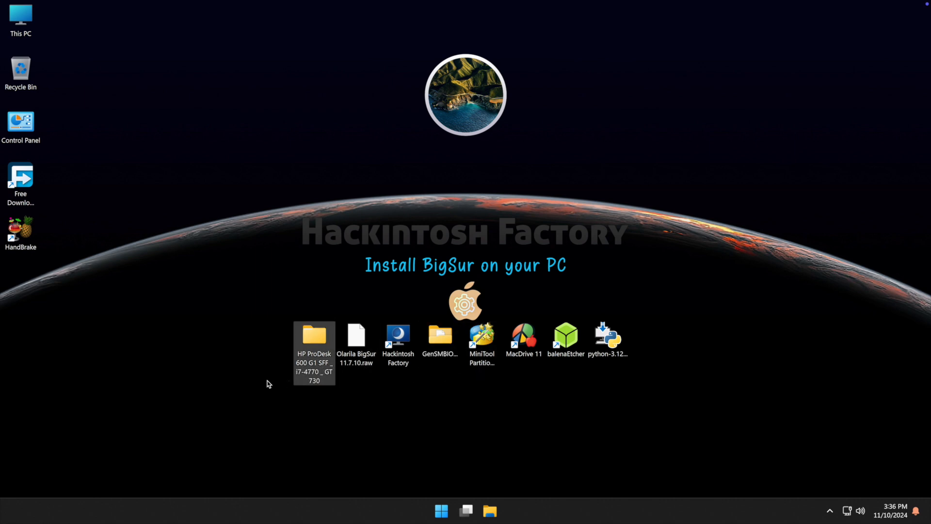
{"action": "left_click", "coordinate": [261, 384]}
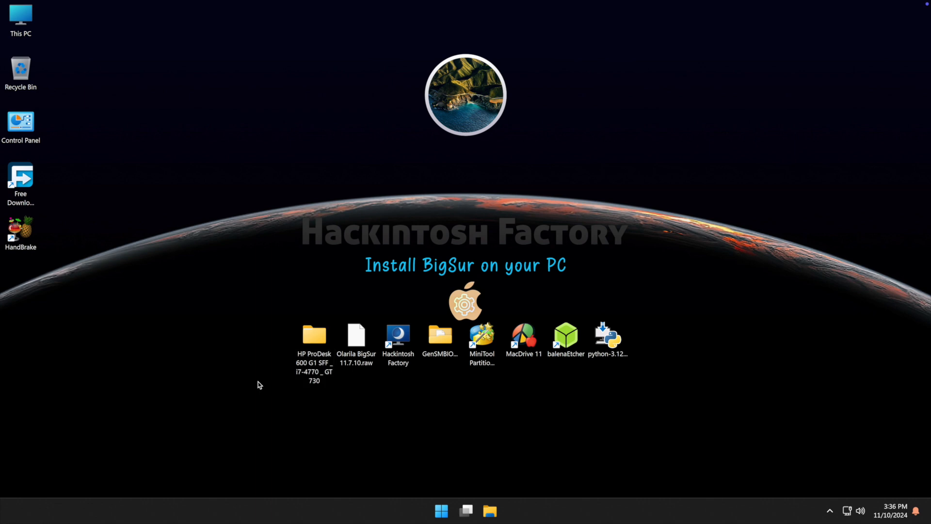
{"action": "left_click_drag", "start_coordinate": [258, 385], "coordinate": [660, 325]}
{"action": "left_click", "coordinate": [661, 330]}
Launch balenaEtcher and load the BigSur 11.7.10.raw image
{"action": "double_click", "coordinate": [572, 338]}
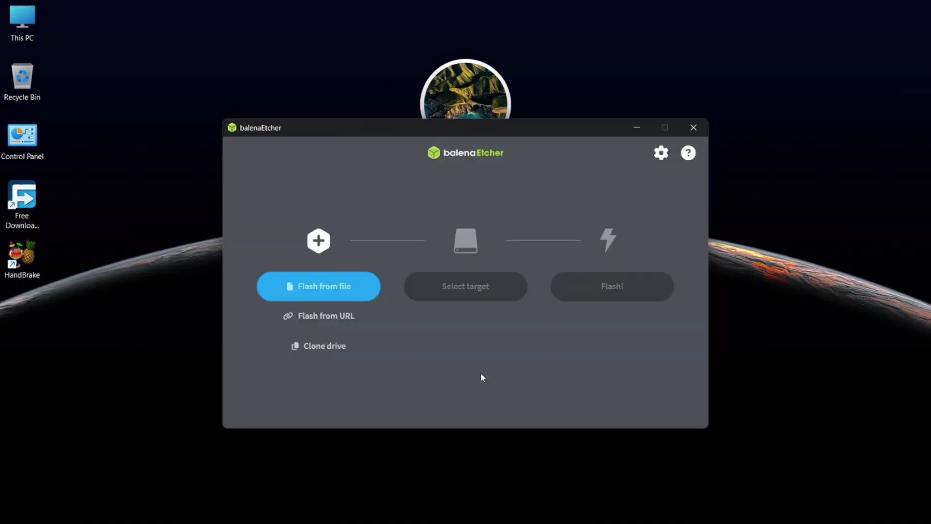
{"action": "left_click", "coordinate": [357, 291]}
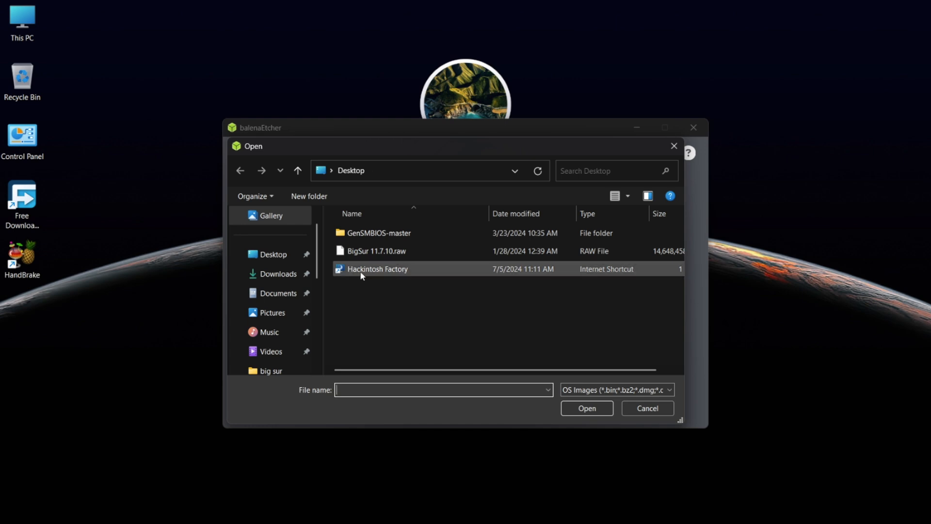
{"action": "double_click", "coordinate": [366, 253]}
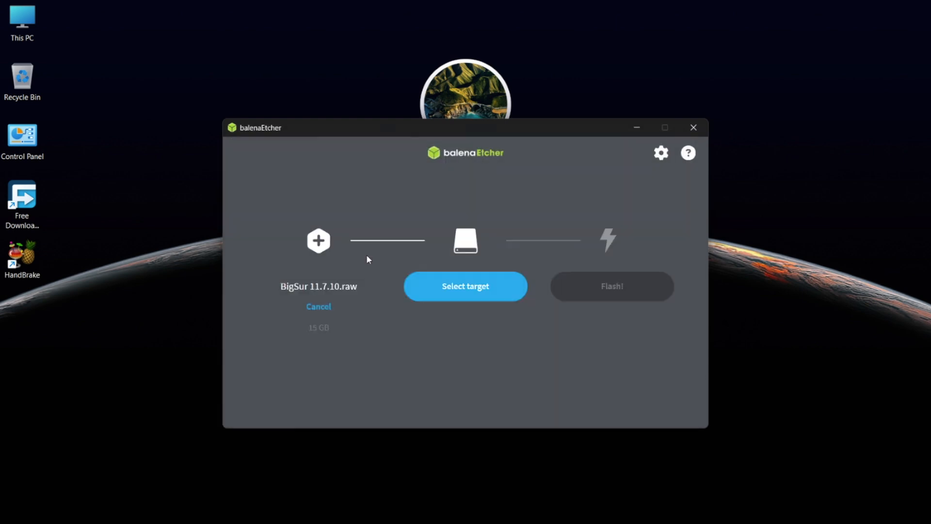
Set the USB SanDisk drive as the flash target and start flashing
{"action": "left_click", "coordinate": [472, 299]}
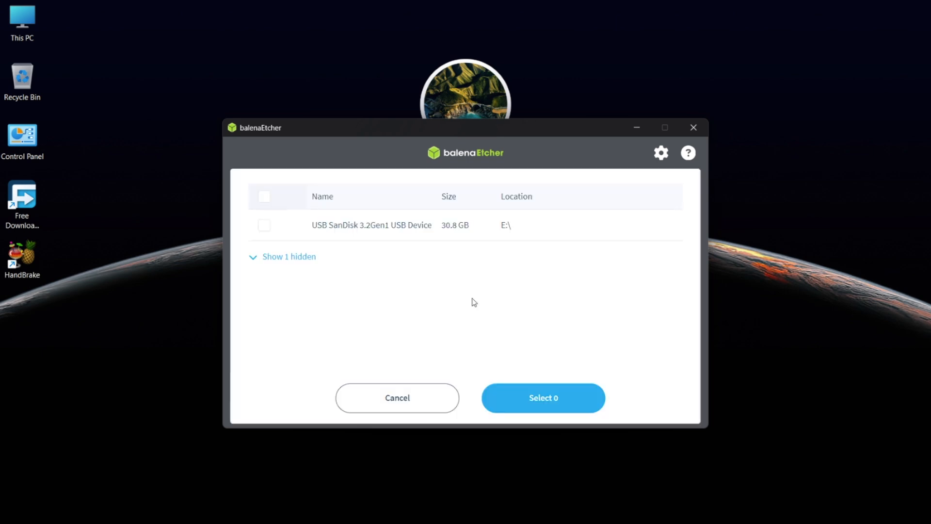
{"action": "left_click", "coordinate": [424, 235]}
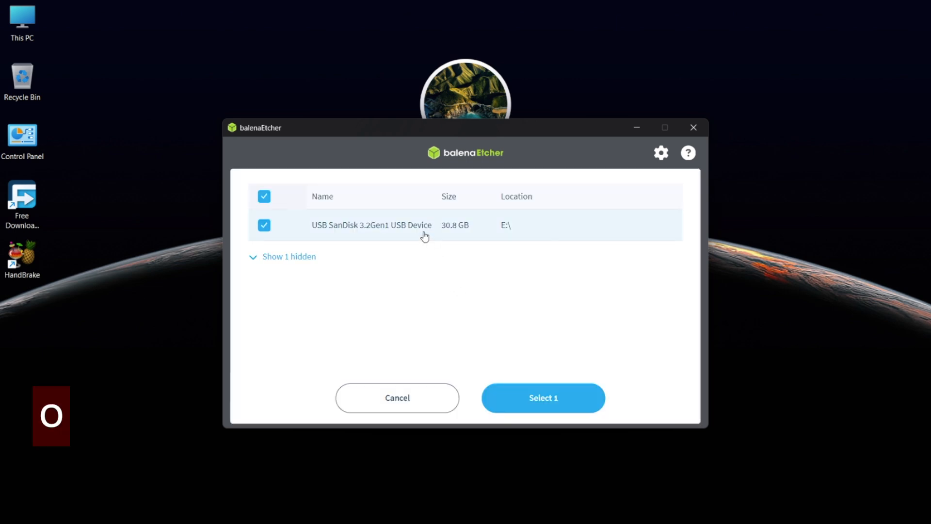
{"action": "left_click", "coordinate": [581, 397]}
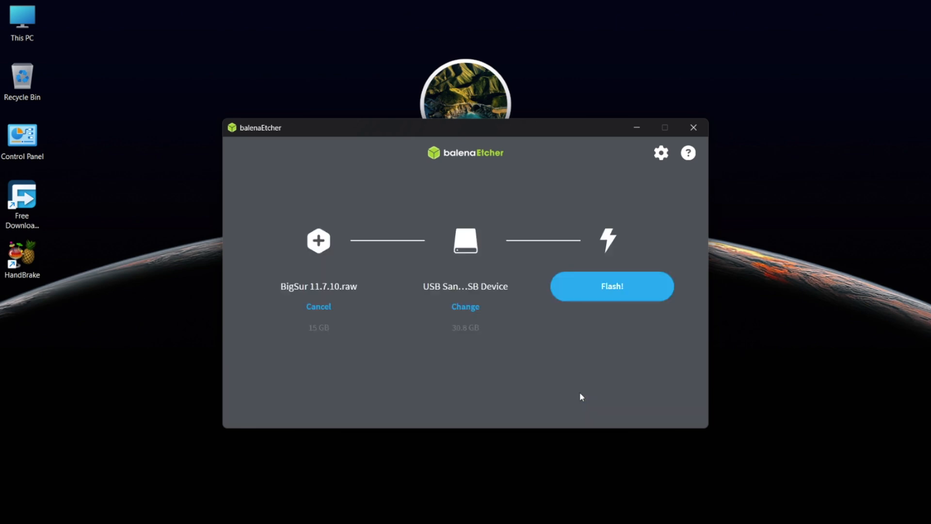
{"action": "left_click", "coordinate": [611, 297]}
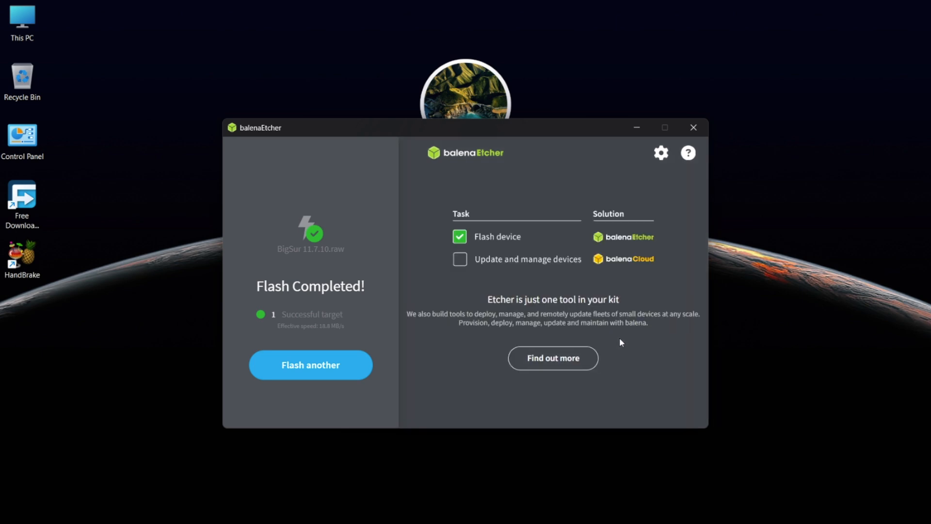
Close balenaEtcher once it reports Flash Completed!
{"action": "left_click", "coordinate": [694, 127]}
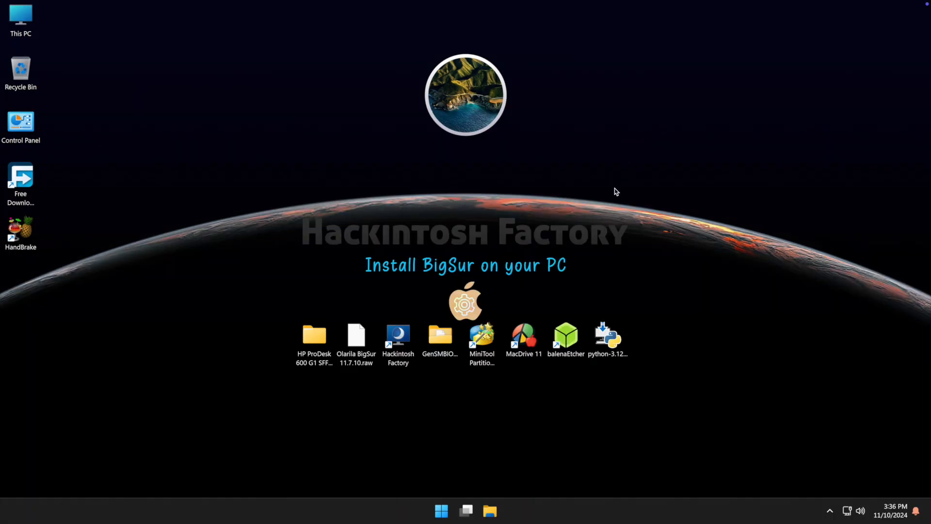
In MiniTool, assign letter F: to Disk 2's EFI partition, apply it, then quit
{"action": "left_click", "coordinate": [487, 335]}
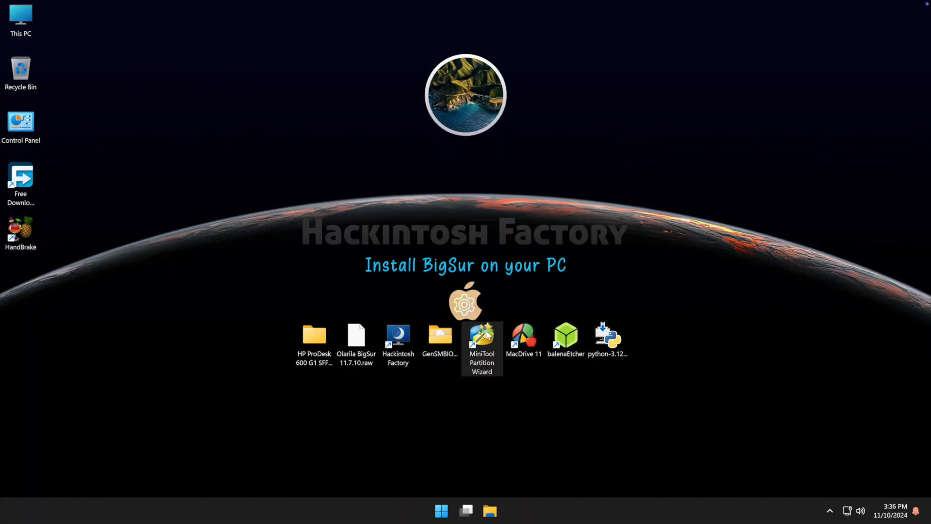
{"action": "double_click", "coordinate": [485, 336]}
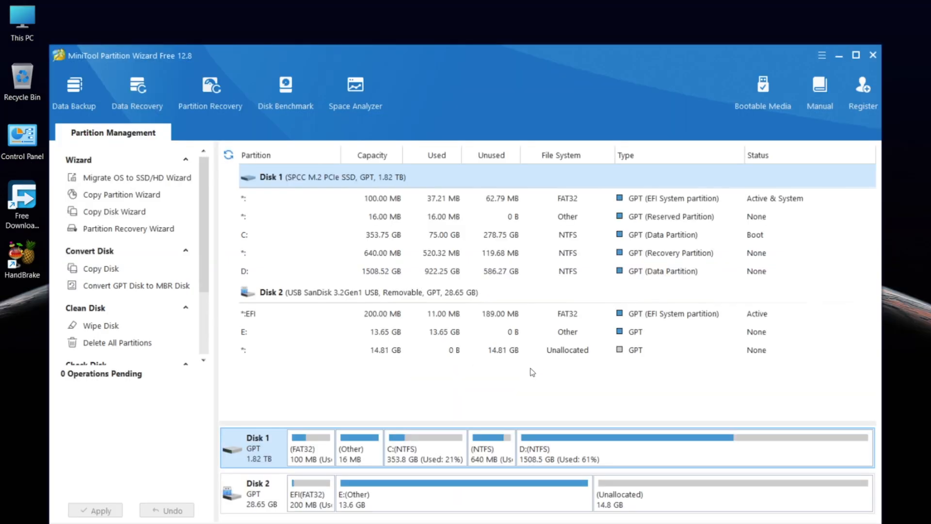
{"action": "left_click", "coordinate": [324, 315]}
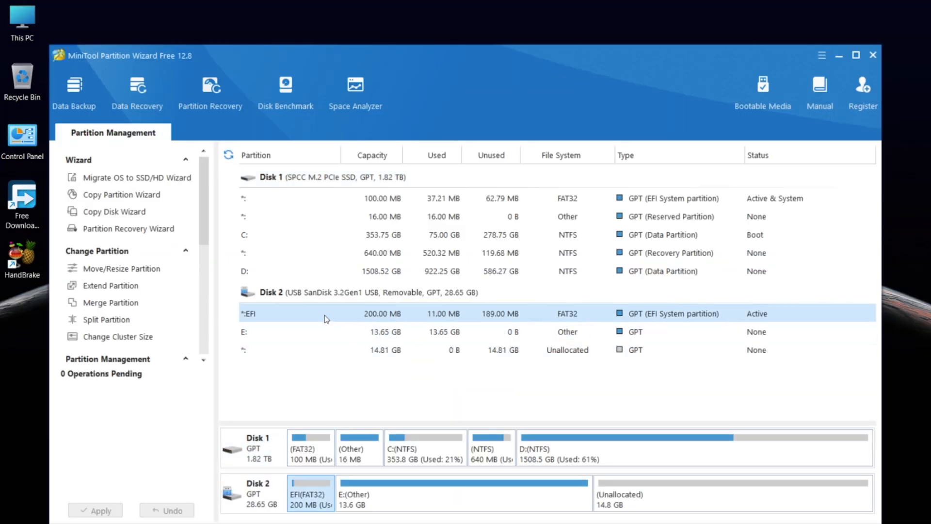
{"action": "right_click", "coordinate": [326, 317]}
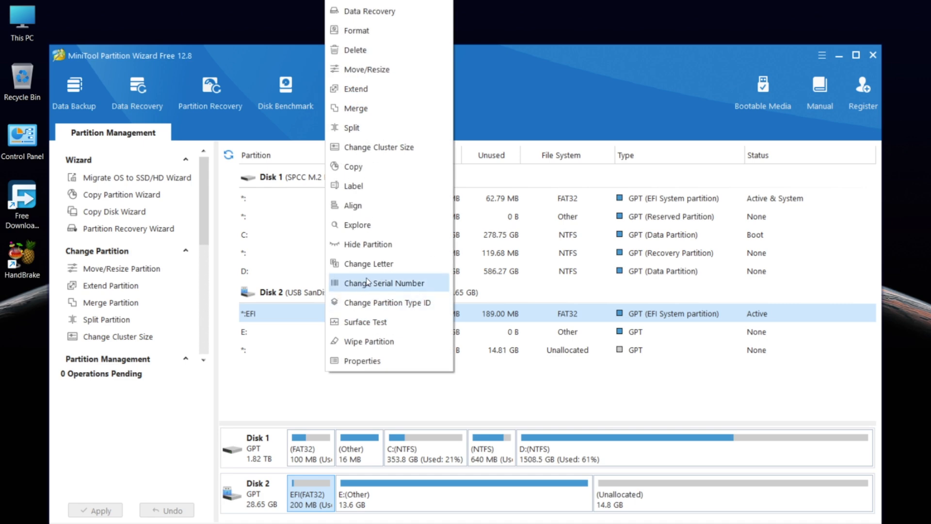
{"action": "left_click", "coordinate": [373, 264]}
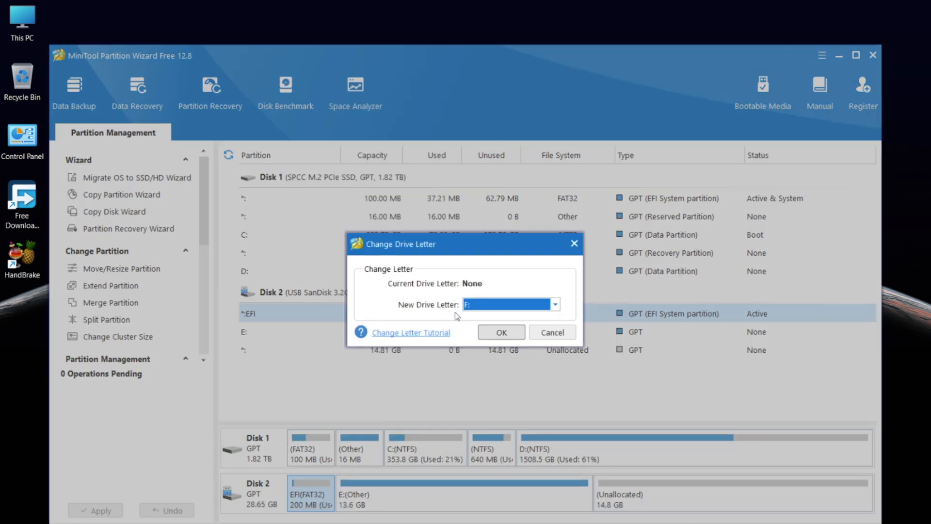
{"action": "left_click", "coordinate": [487, 333]}
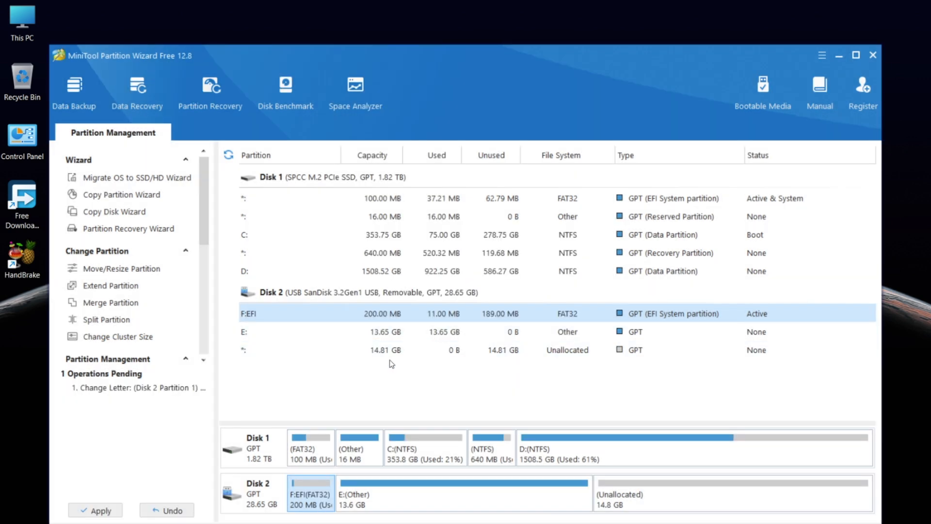
{"action": "left_click", "coordinate": [116, 511]}
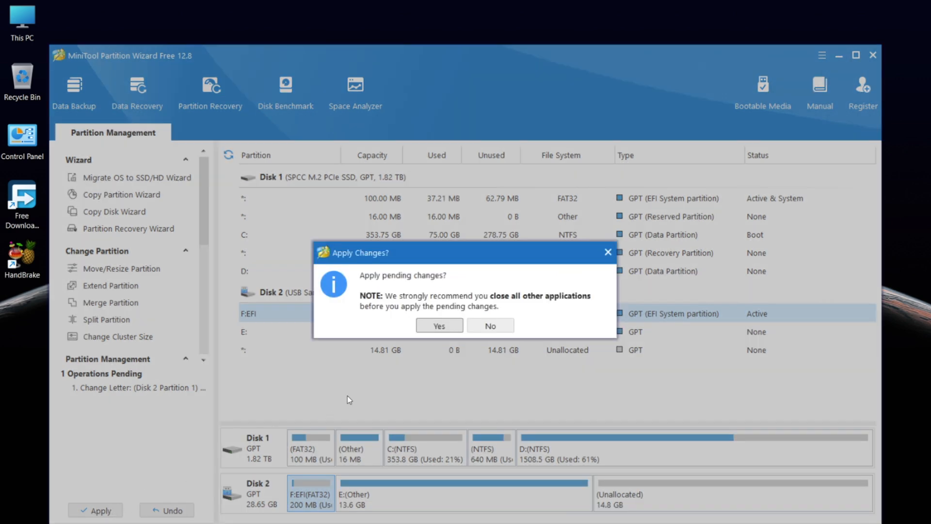
{"action": "left_click", "coordinate": [432, 325]}
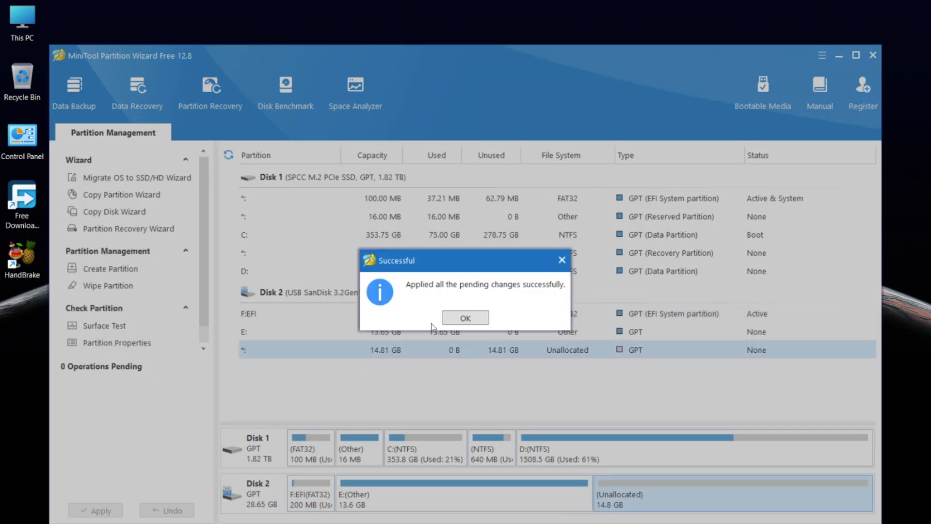
{"action": "left_click", "coordinate": [461, 318]}
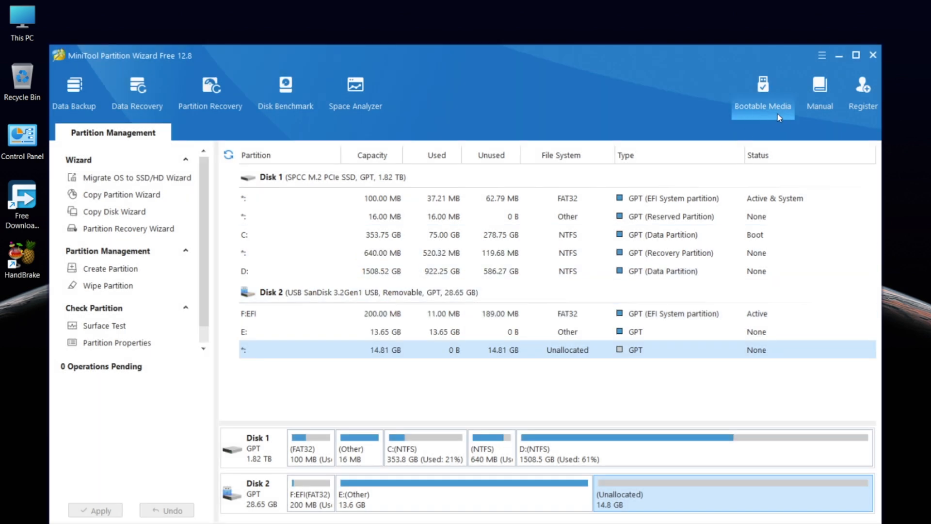
{"action": "left_click", "coordinate": [872, 54]}
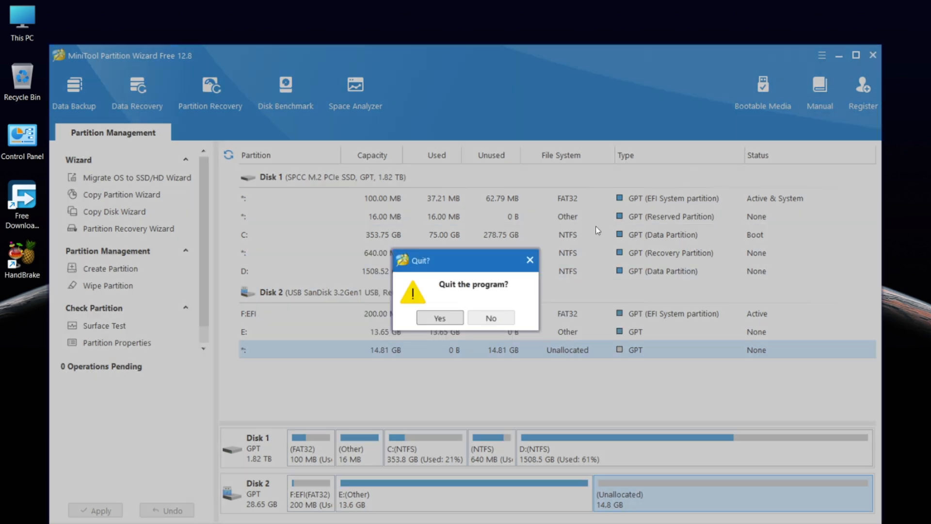
Confirm quitting MiniTool and try opening EFI (F:), requesting permanent access
{"action": "left_click", "coordinate": [447, 319]}
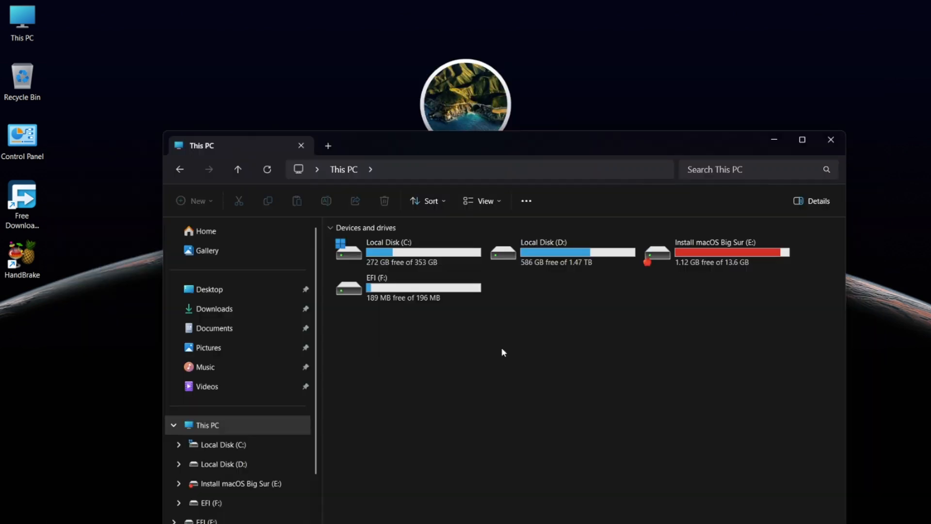
{"action": "double_click", "coordinate": [455, 297]}
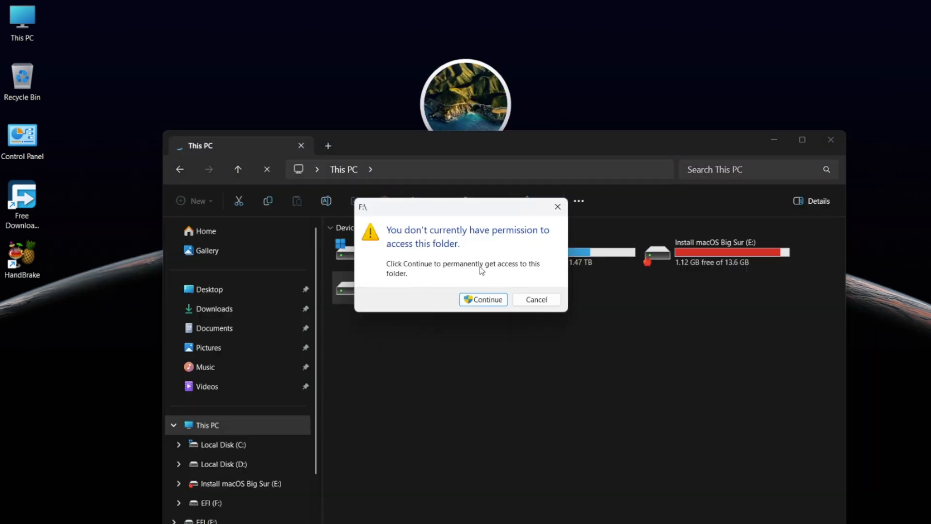
{"action": "left_click", "coordinate": [486, 299]}
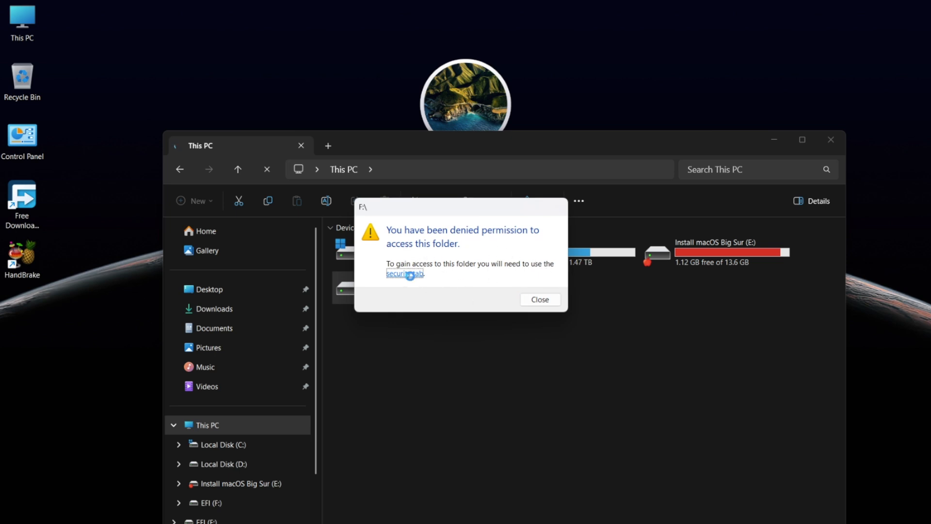
Browse the EFI (F:) drive's properties pages, then close them and the access-denied message
{"action": "left_click", "coordinate": [412, 274]}
{"action": "left_click", "coordinate": [461, 288]}
{"action": "left_click", "coordinate": [493, 288]}
{"action": "left_click", "coordinate": [527, 288]}
{"action": "left_click", "coordinate": [560, 288]}
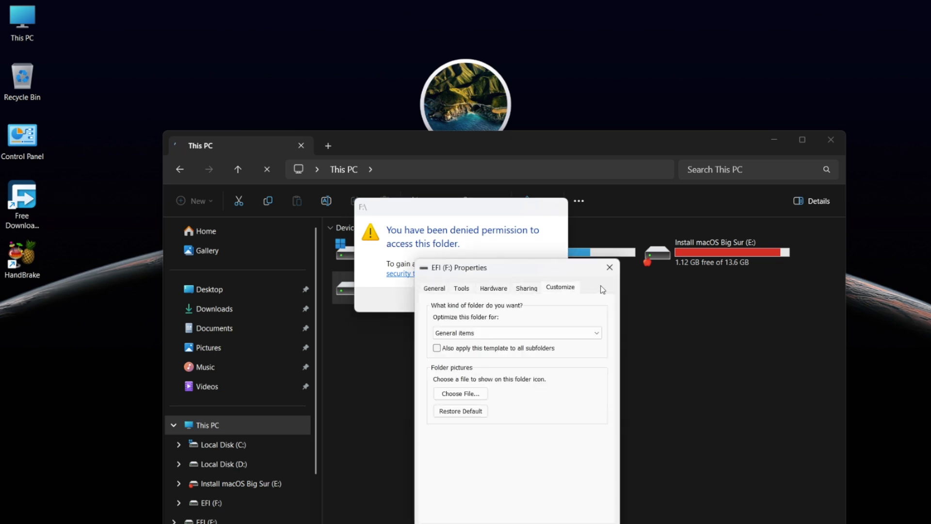
{"action": "left_click", "coordinate": [434, 288]}
{"action": "left_click", "coordinate": [610, 267]}
{"action": "left_click", "coordinate": [540, 298]}
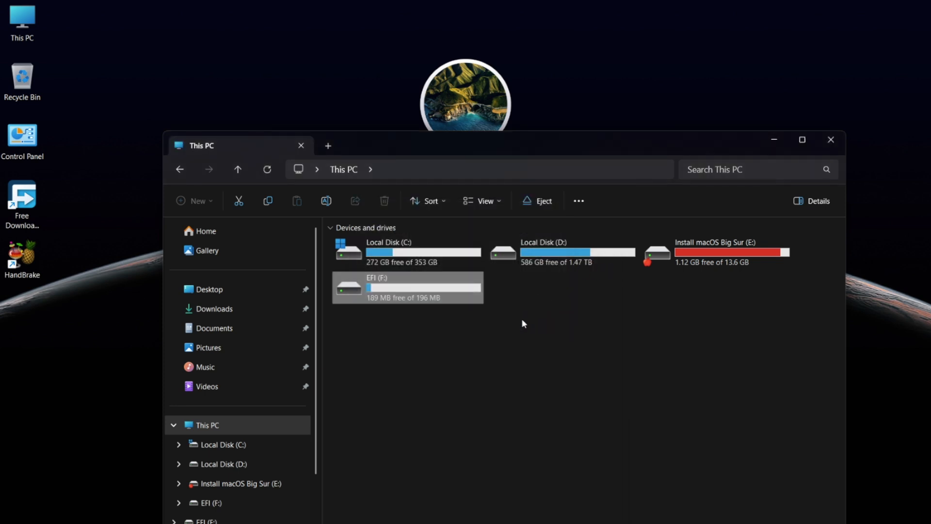
Open Local Group Policy Editor and navigate to Security Settings > Local Policies > Security Options
{"action": "key", "text": "super"}
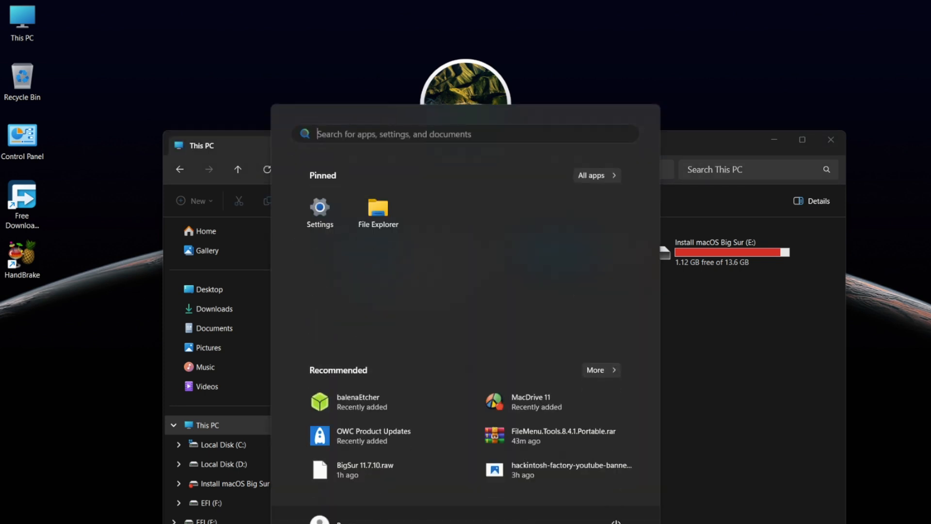
{"action": "type", "text": "gr"}
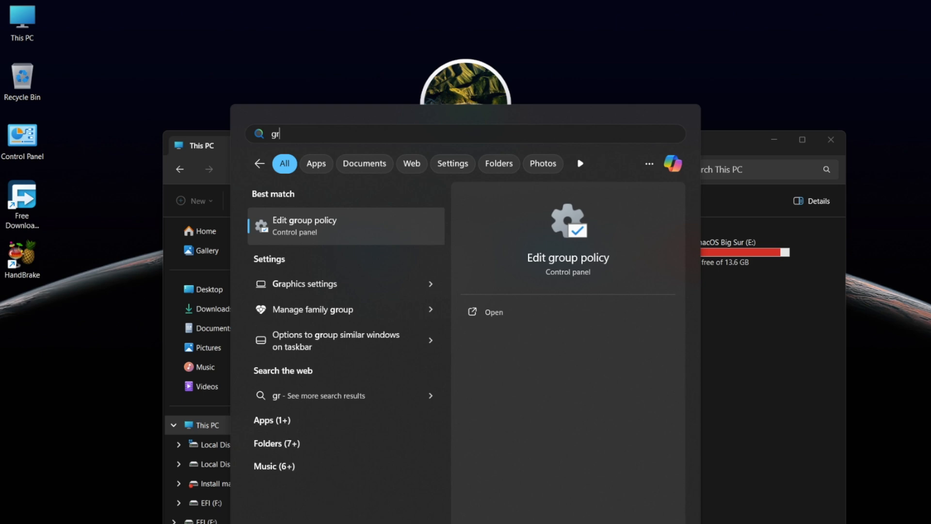
{"action": "key", "text": "Return"}
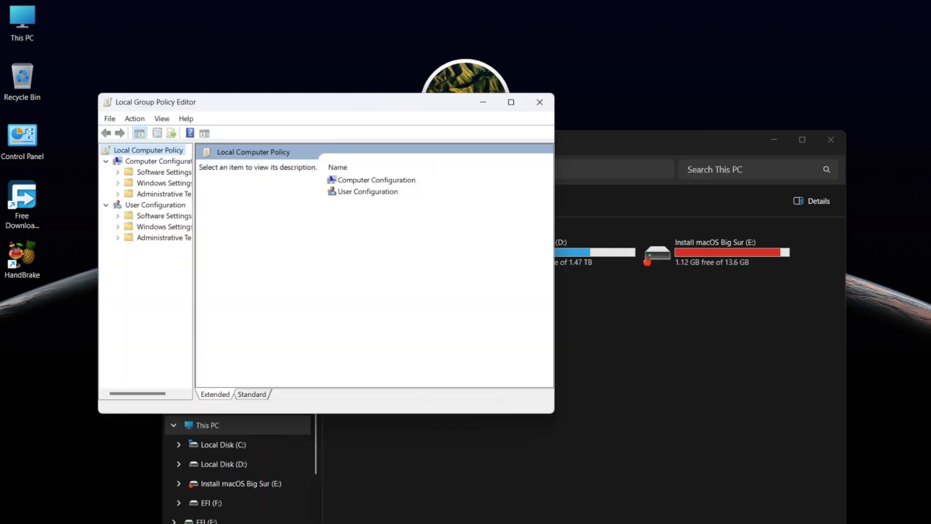
{"action": "left_click_drag", "start_coordinate": [194, 369], "coordinate": [236, 371]}
{"action": "left_click", "coordinate": [118, 183]}
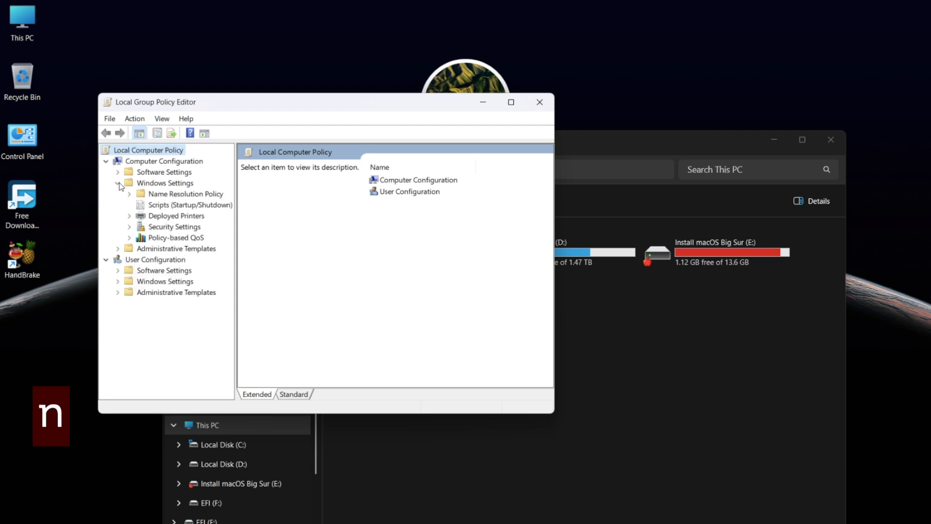
{"action": "left_click", "coordinate": [129, 227]}
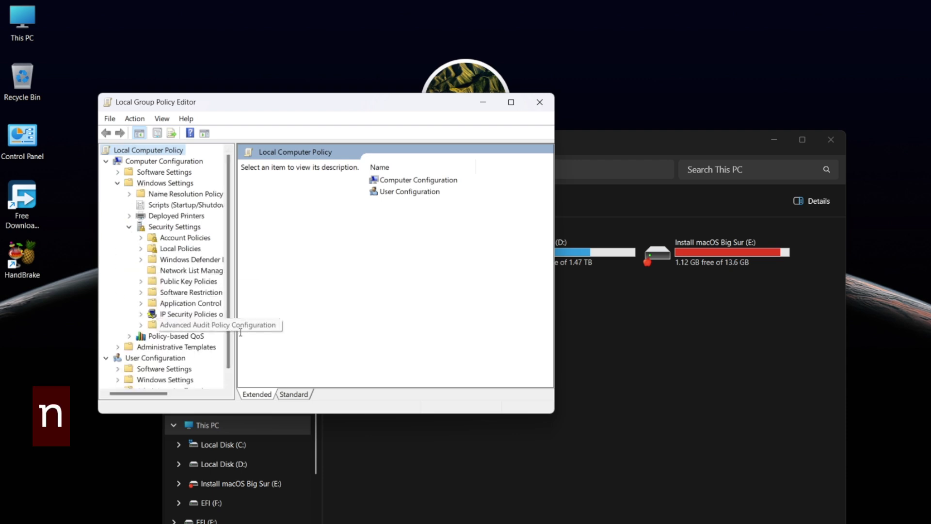
{"action": "left_click_drag", "start_coordinate": [235, 333], "coordinate": [290, 334]}
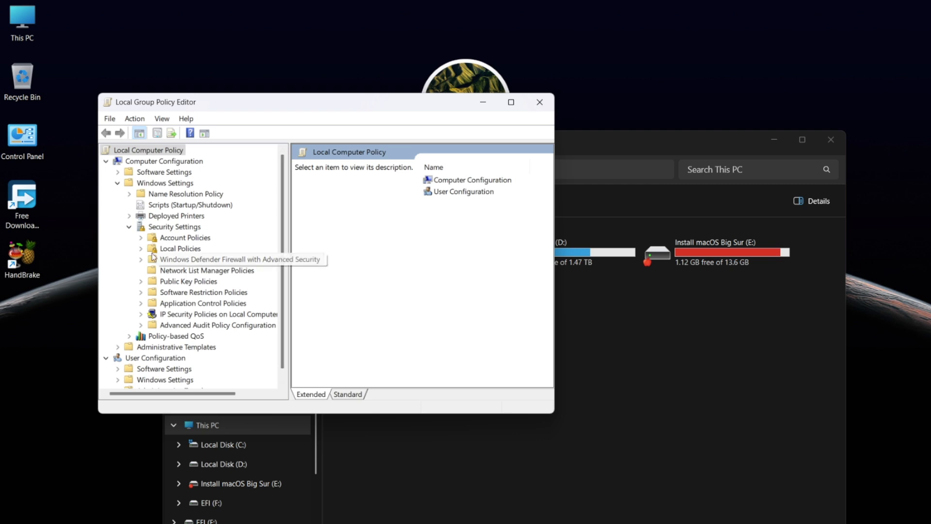
{"action": "left_click", "coordinate": [141, 248]}
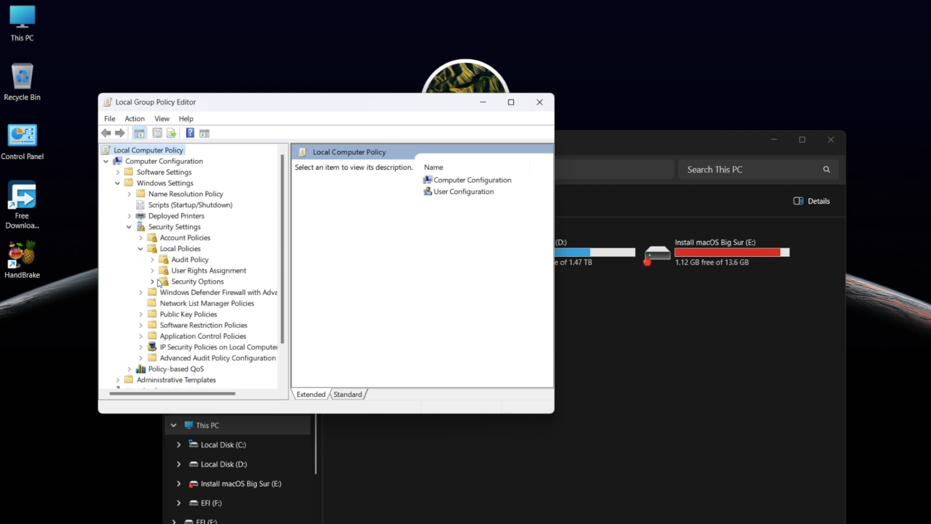
{"action": "left_click", "coordinate": [173, 283]}
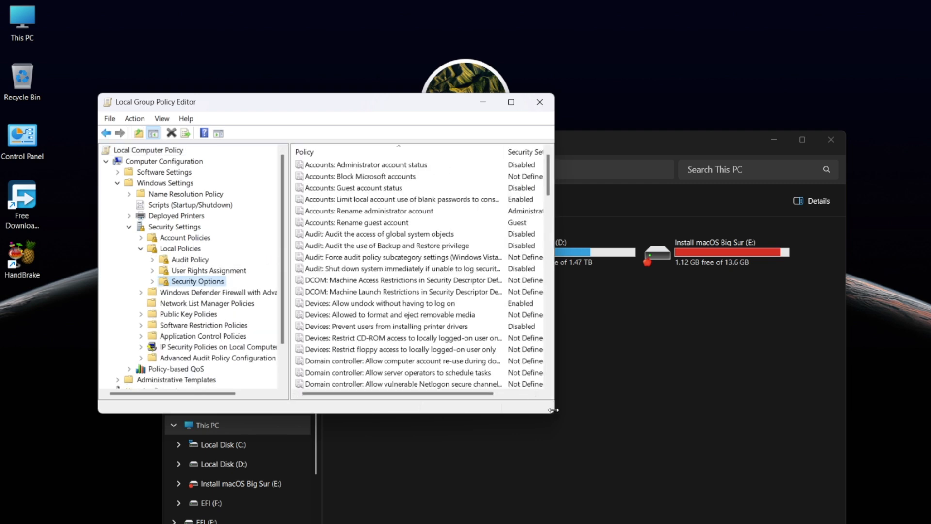
{"action": "left_click_drag", "start_coordinate": [553, 413], "coordinate": [663, 488]}
{"action": "scroll", "coordinate": [530, 407], "scroll_direction": "down", "scroll_amount": 20}
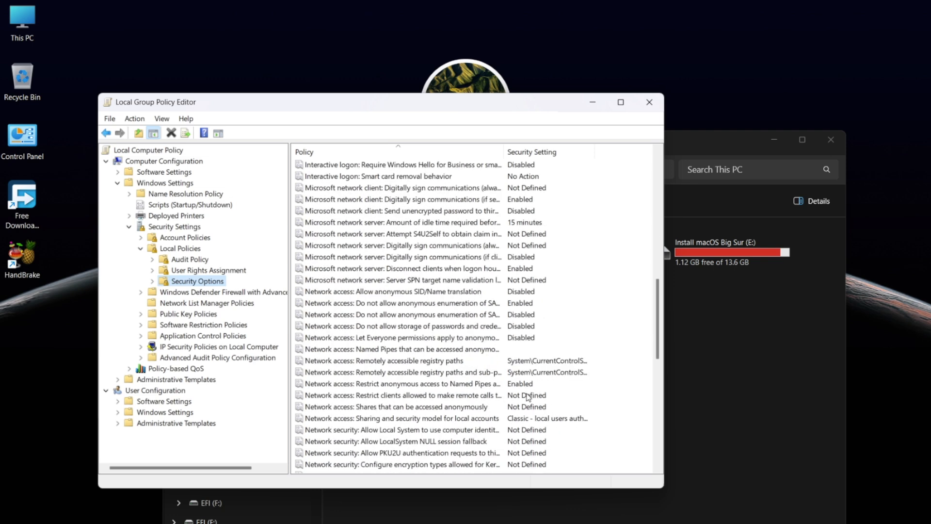
{"action": "scroll", "coordinate": [530, 407], "scroll_direction": "down", "scroll_amount": 6}
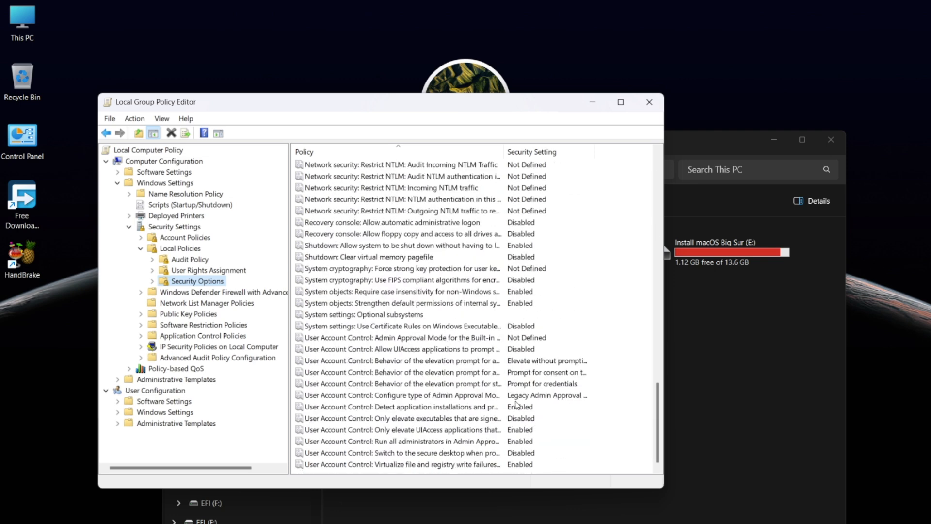
Disable the built-in Administrator and Run all administrators Admin Approval Mode policies, then answer the restart prompt
{"action": "double_click", "coordinate": [429, 338]}
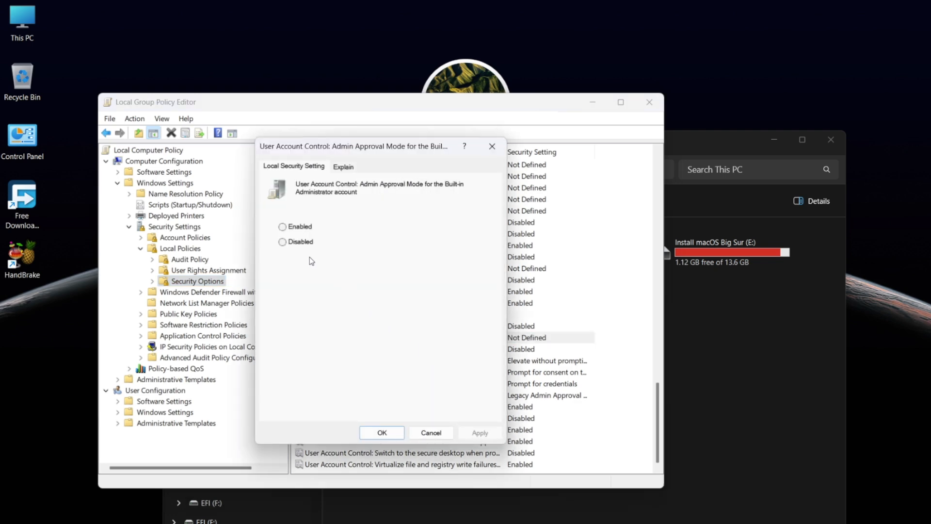
{"action": "left_click", "coordinate": [299, 243]}
{"action": "left_click", "coordinate": [381, 432]}
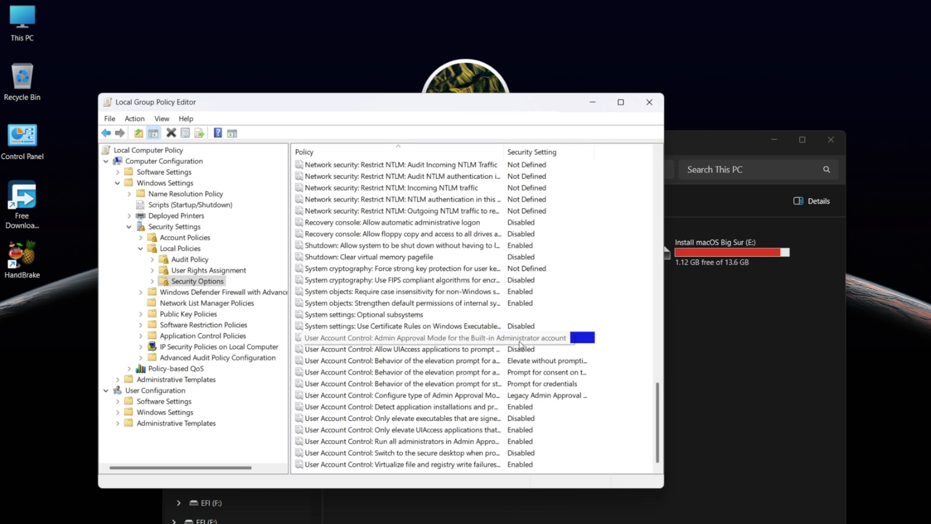
{"action": "left_click", "coordinate": [406, 442]}
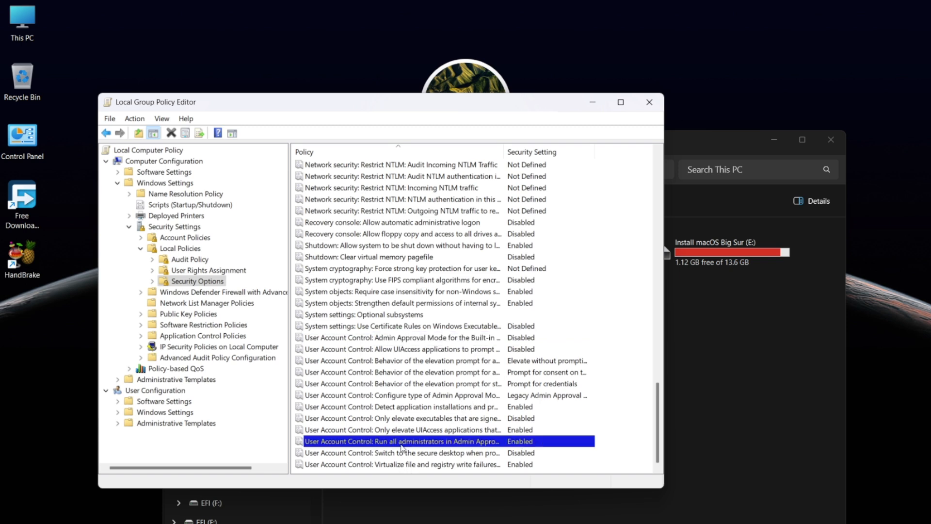
{"action": "double_click", "coordinate": [550, 443]}
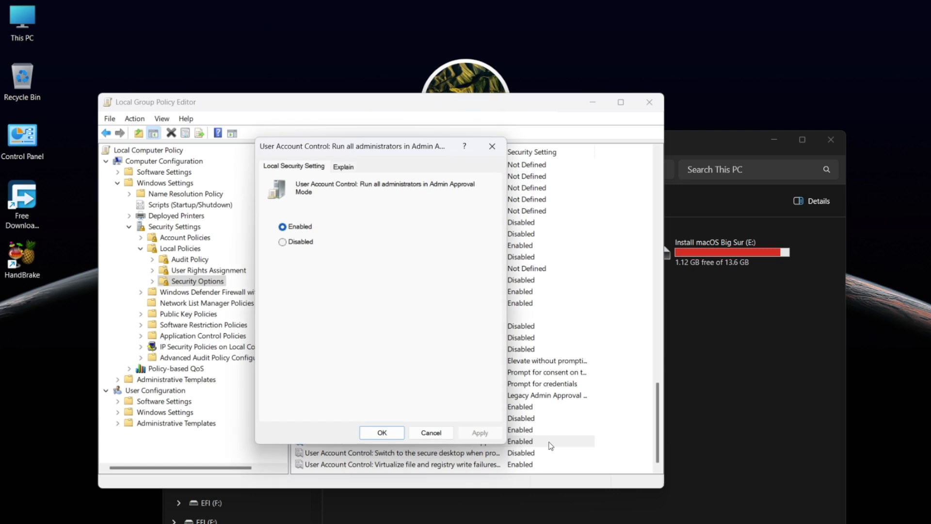
{"action": "left_click", "coordinate": [282, 242]}
{"action": "left_click", "coordinate": [374, 432]}
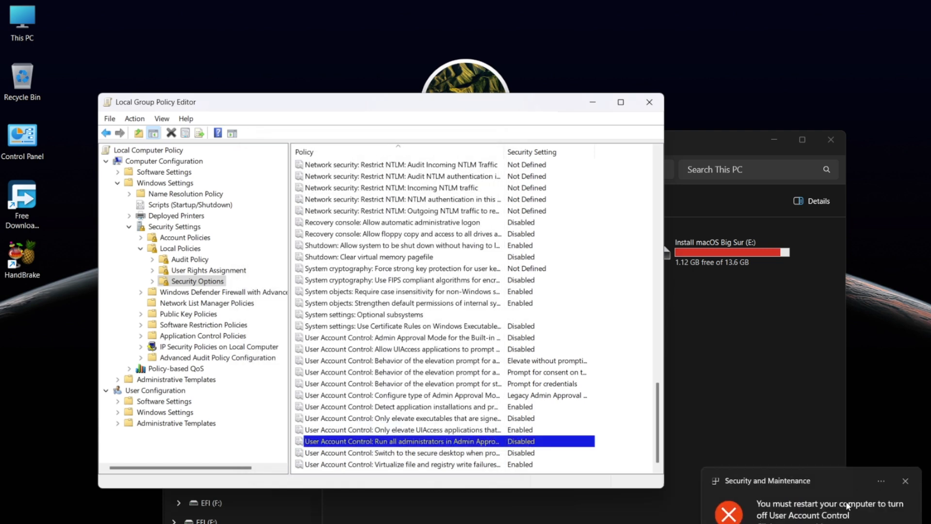
{"action": "left_click", "coordinate": [806, 521]}
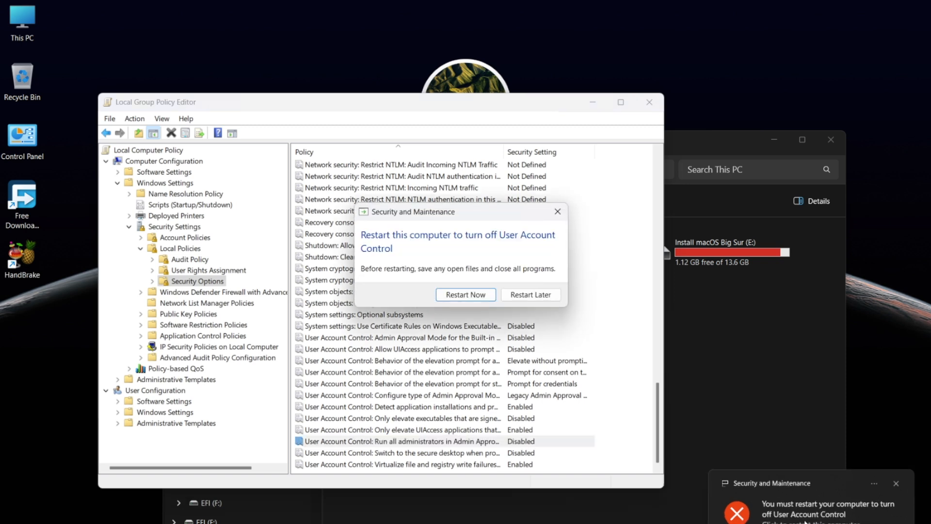
{"action": "left_click", "coordinate": [490, 296]}
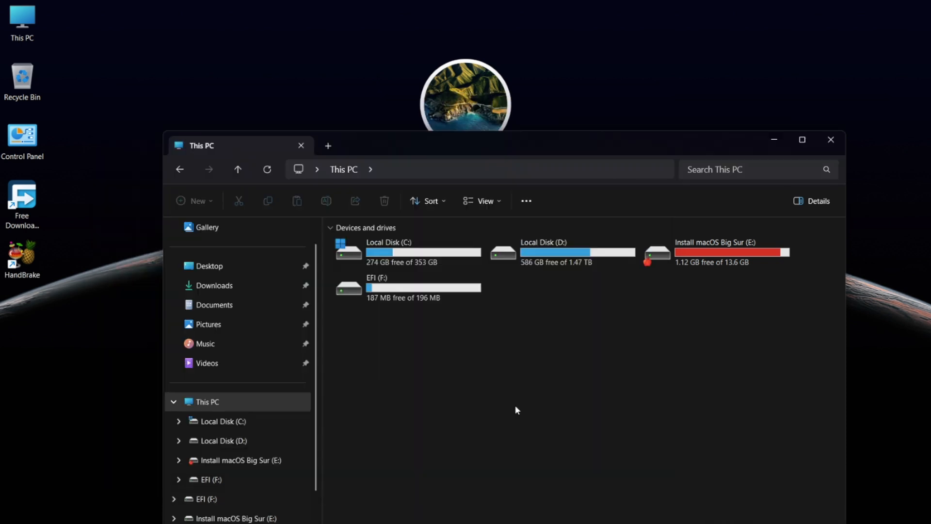
Look inside EFI (F:), return to This PC, and open Install macOS Big Sur (E:)
{"action": "double_click", "coordinate": [377, 297]}
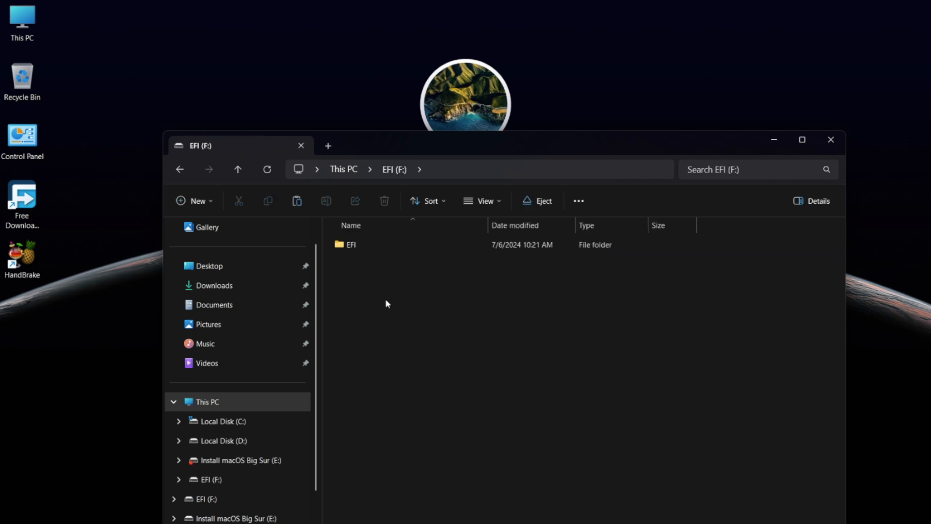
{"action": "key", "text": "alt+Left"}
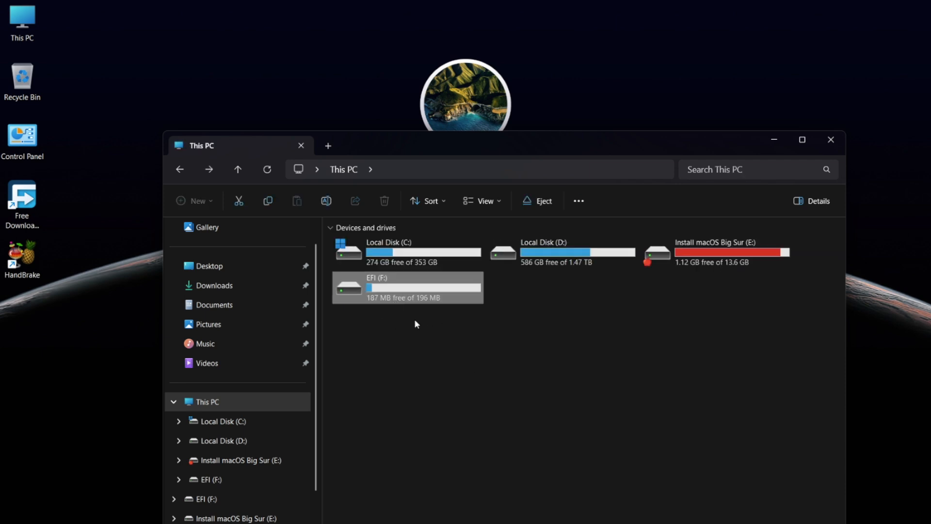
{"action": "double_click", "coordinate": [673, 265]}
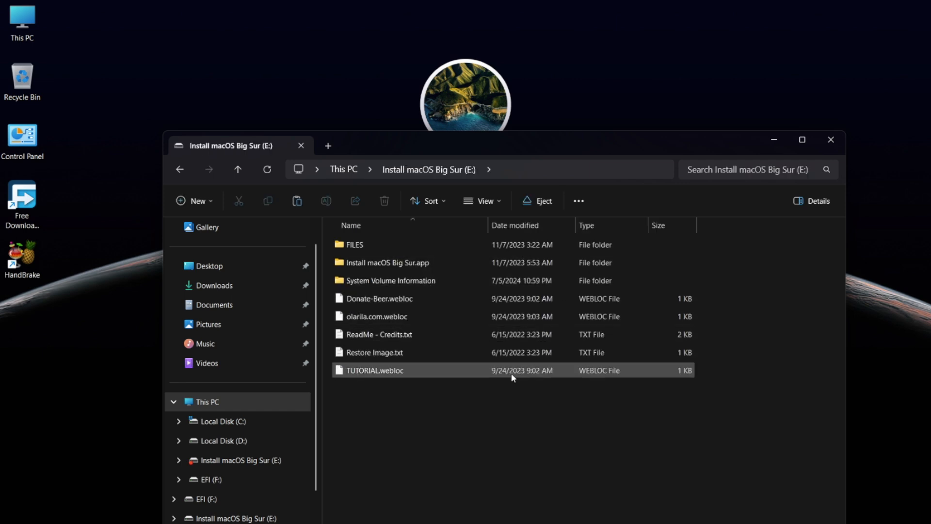
Copy the EFI folder from the HP ProDesk desktop folder
{"action": "key", "text": "alt+Left"}
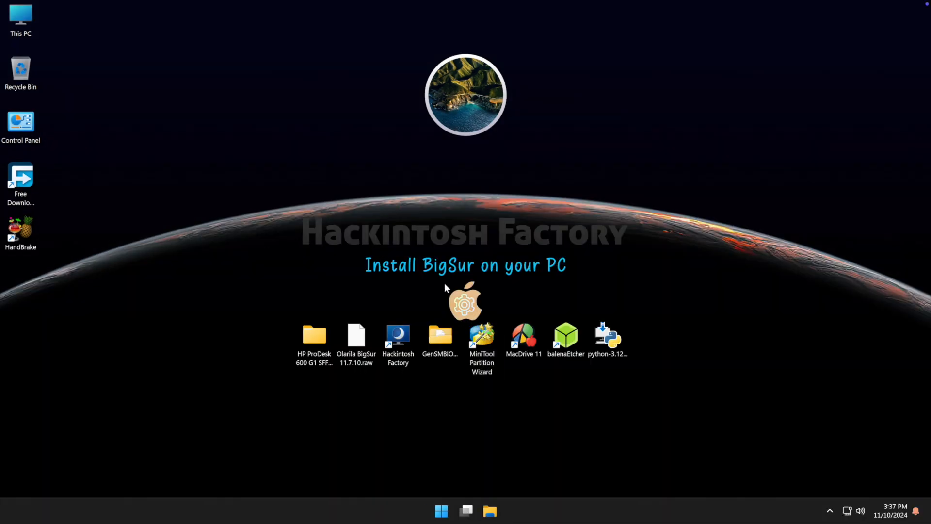
{"action": "left_click", "coordinate": [319, 336]}
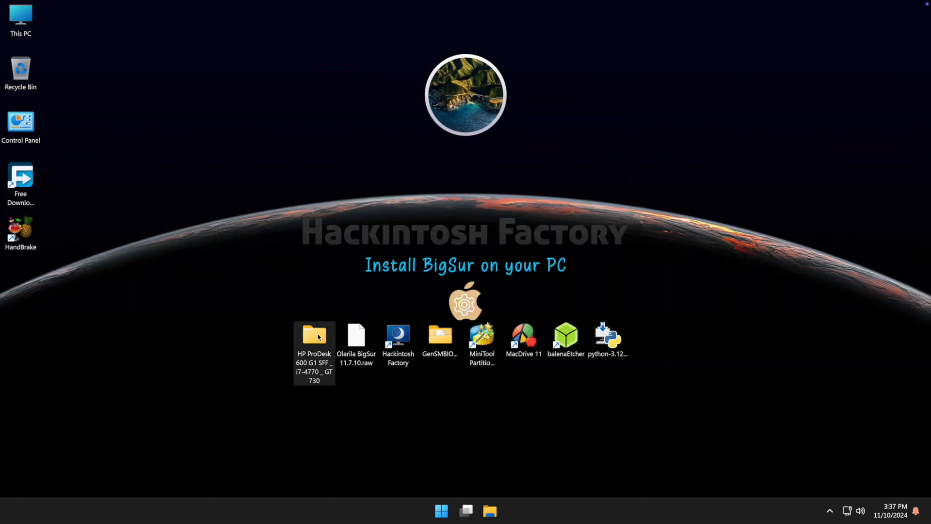
{"action": "double_click", "coordinate": [319, 336]}
{"action": "left_click", "coordinate": [325, 188]}
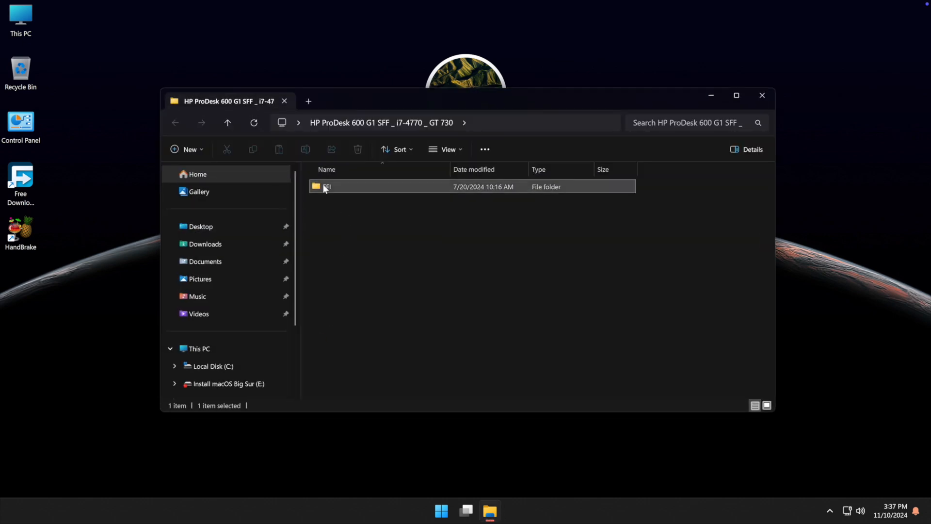
{"action": "right_click", "coordinate": [325, 188]}
{"action": "left_click", "coordinate": [367, 201]}
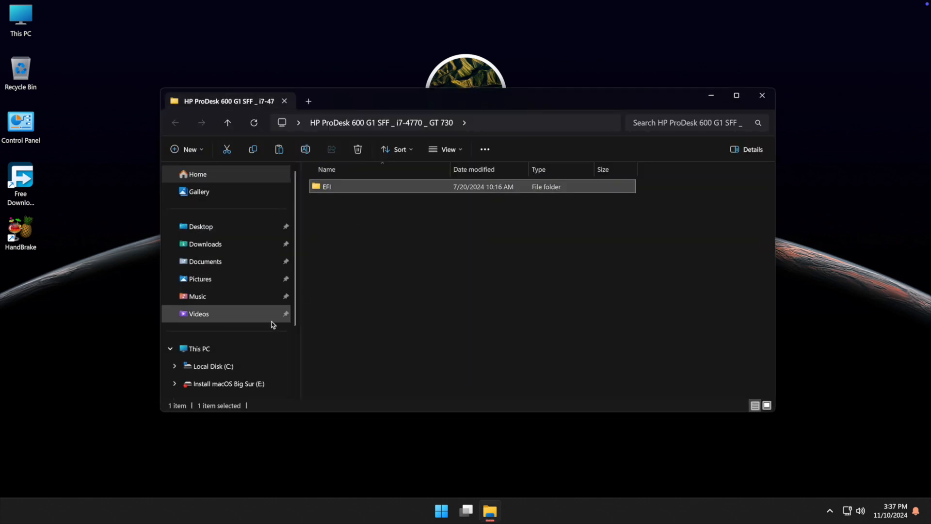
Delete the old EFI folder on EFI (F:), paste the copied one, and close Explorer
{"action": "scroll", "coordinate": [271, 335], "scroll_direction": "down", "scroll_amount": 3}
{"action": "left_click", "coordinate": [204, 327]}
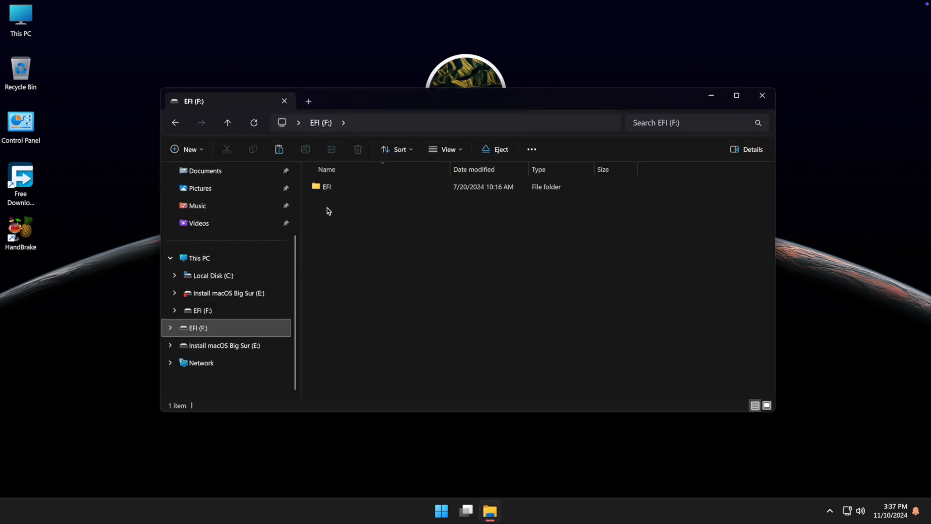
{"action": "left_click", "coordinate": [325, 189]}
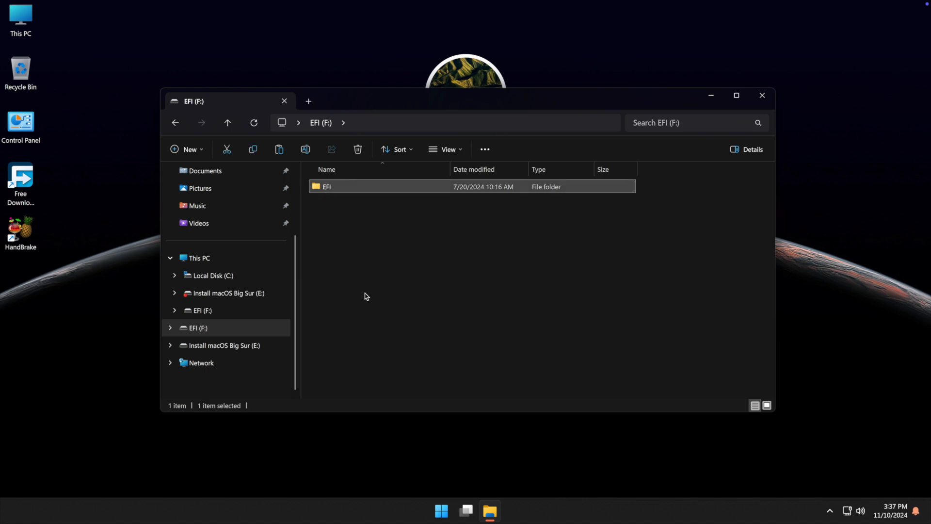
{"action": "key", "text": "Delete"}
{"action": "key", "text": "Return"}
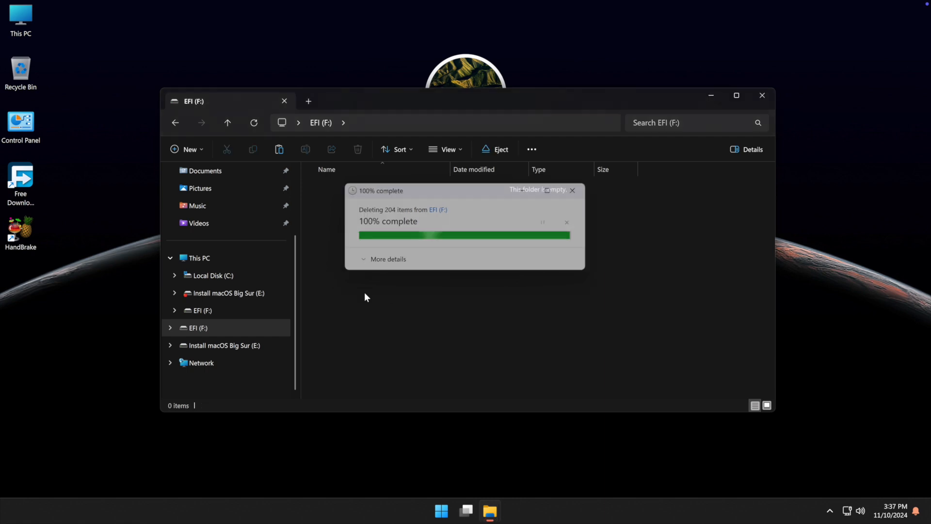
{"action": "right_click", "coordinate": [365, 293]}
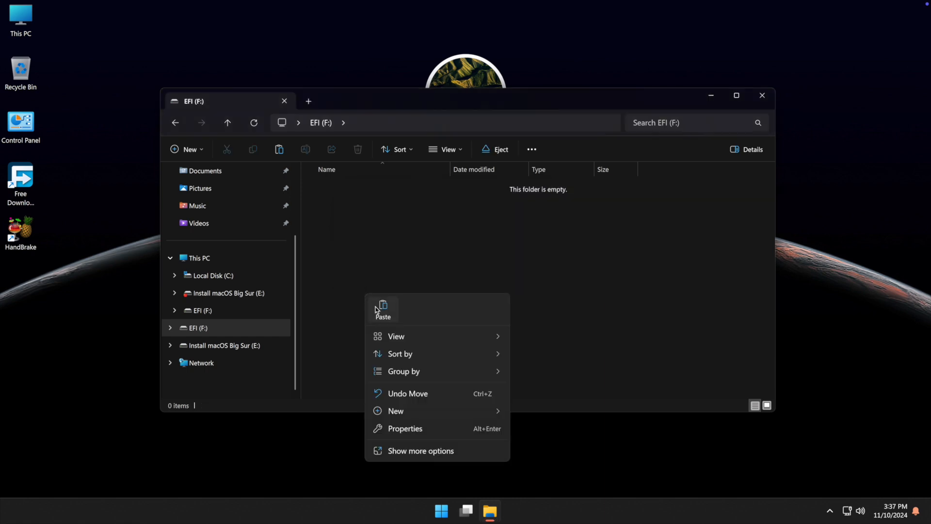
{"action": "left_click", "coordinate": [375, 308]}
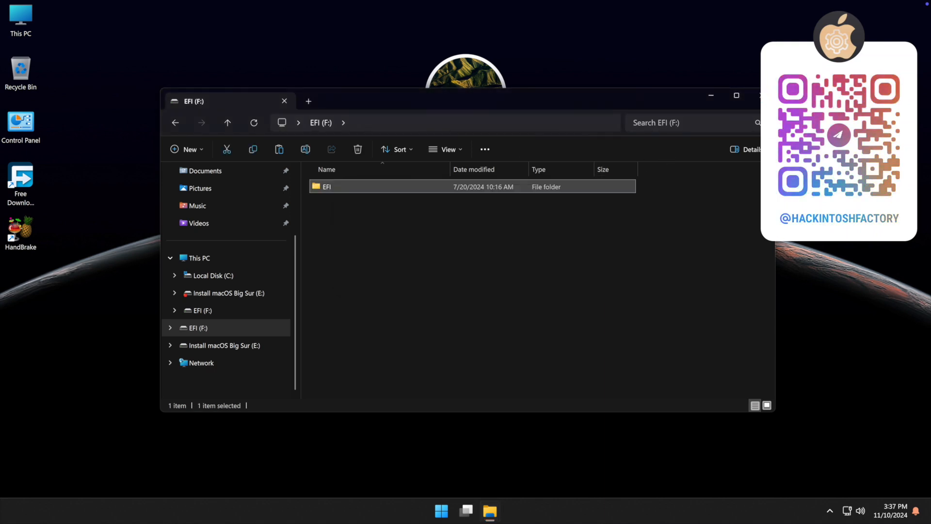
{"action": "left_click", "coordinate": [760, 96]}
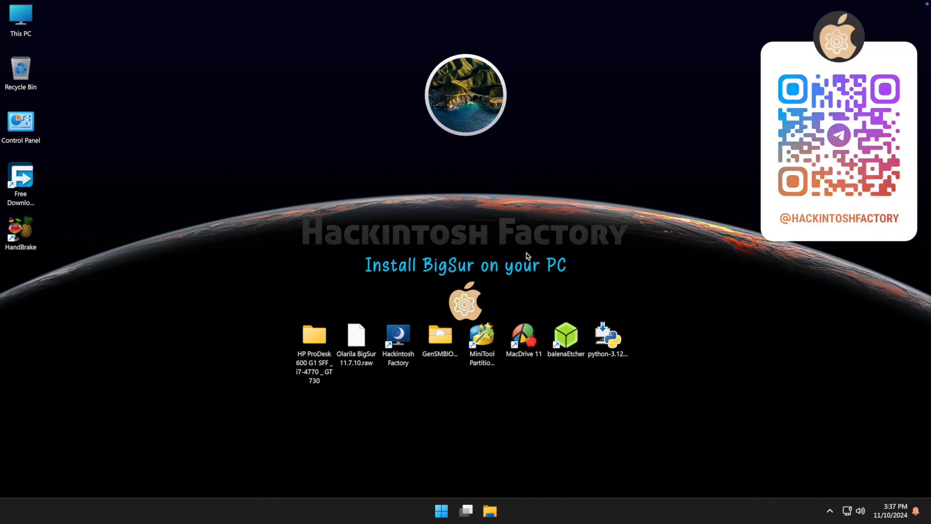
Start GenSMBIOS from GenSMBIOS-master and run option 1 to install/update MacSerial
{"action": "left_click", "coordinate": [441, 338]}
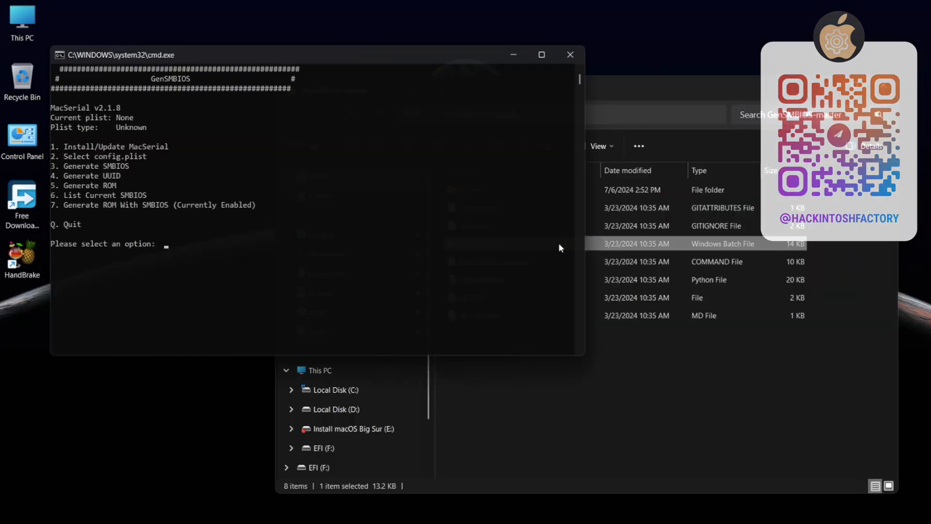
{"action": "type", "text": "1"}
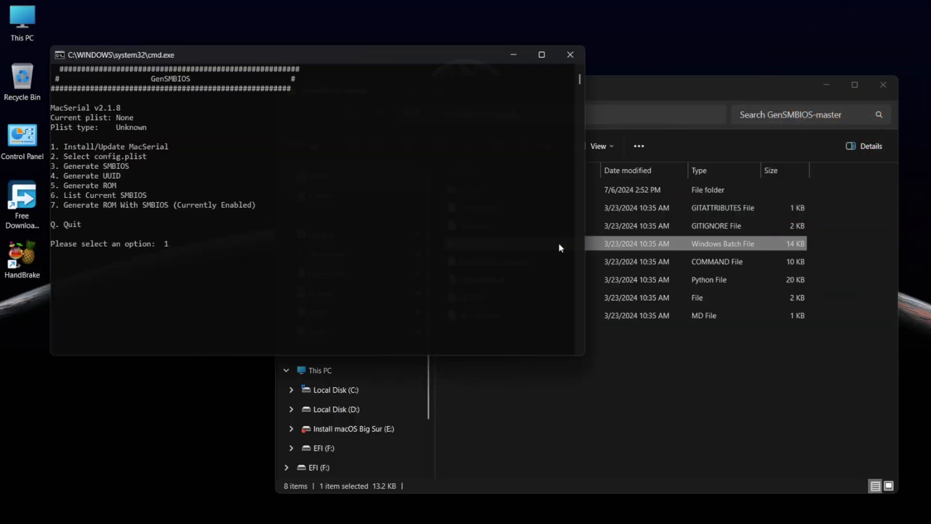
{"action": "key", "text": "Return"}
Choose option 2 and drop F:\EFI\OC\config.plist into GenSMBIOS to load it
{"action": "type", "text": "2"}
{"action": "key", "text": "Return"}
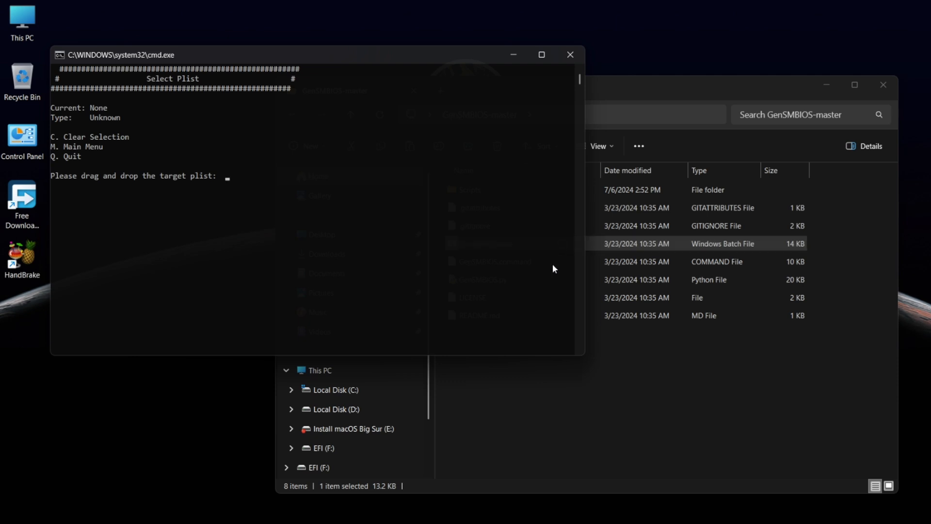
{"action": "left_click", "coordinate": [348, 446]}
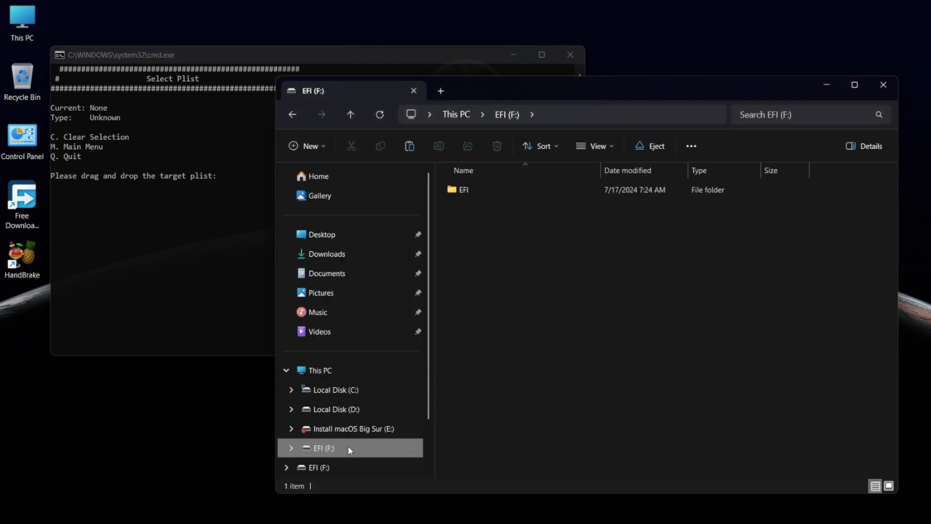
{"action": "double_click", "coordinate": [495, 197]}
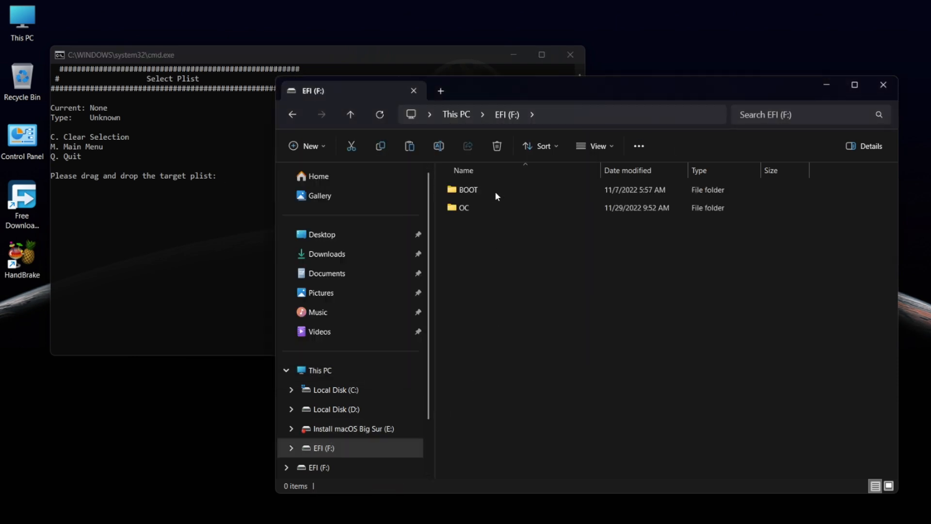
{"action": "double_click", "coordinate": [494, 208]}
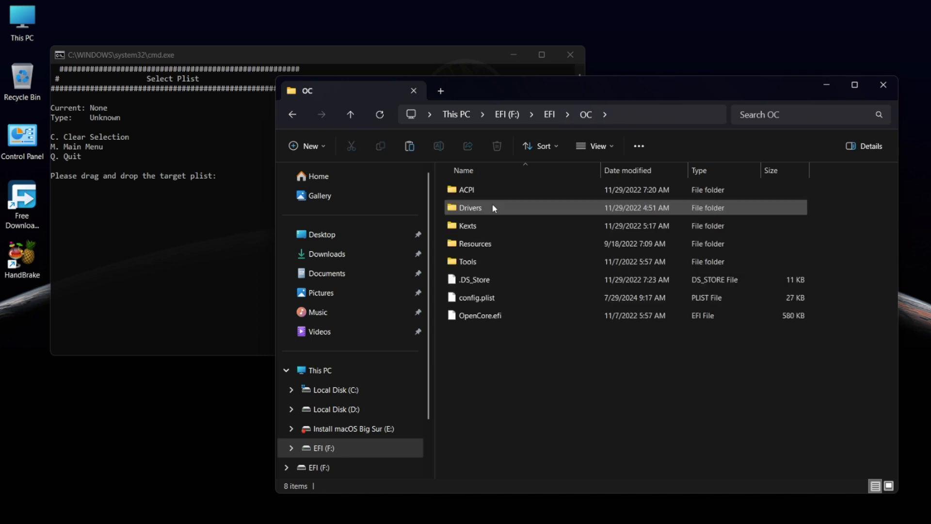
{"action": "left_click_drag", "start_coordinate": [479, 304], "coordinate": [203, 286]}
{"action": "left_click", "coordinate": [203, 286]}
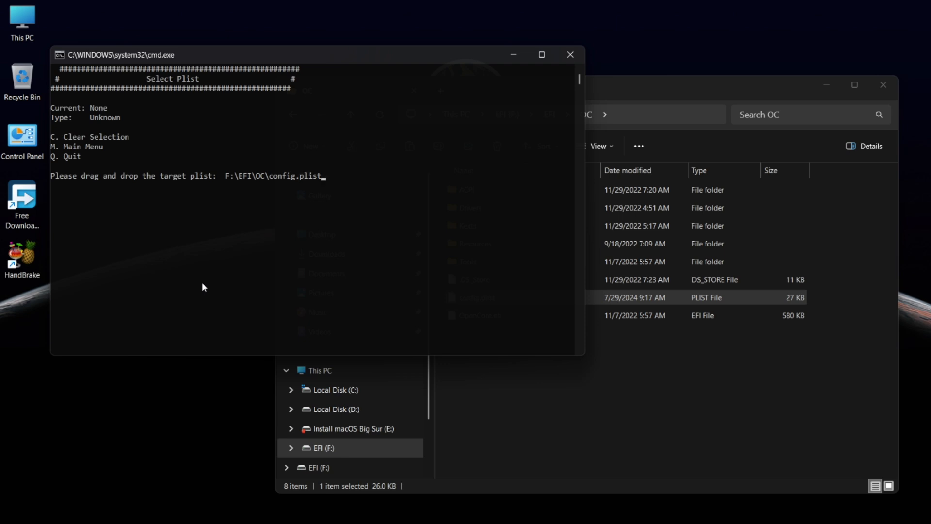
{"action": "key", "text": "Return"}
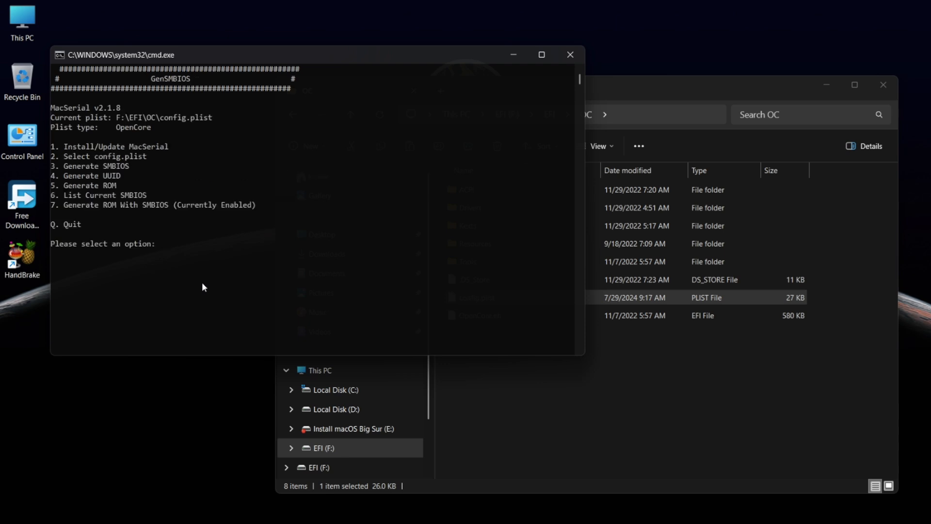
Generate an iMac15,1 SMBIOS into config.plist with option 3
{"action": "type", "text": "3"}
{"action": "key", "text": "Return"}
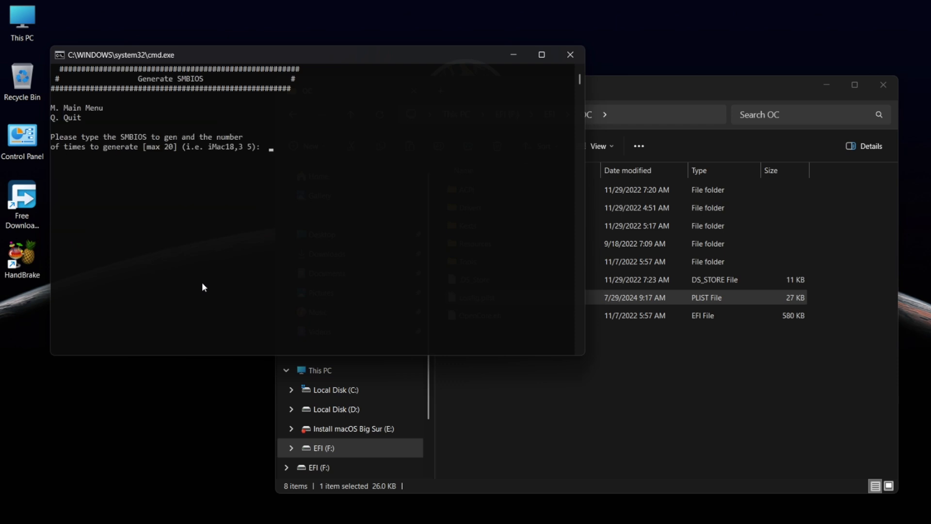
{"action": "type", "text": "iMac15"}
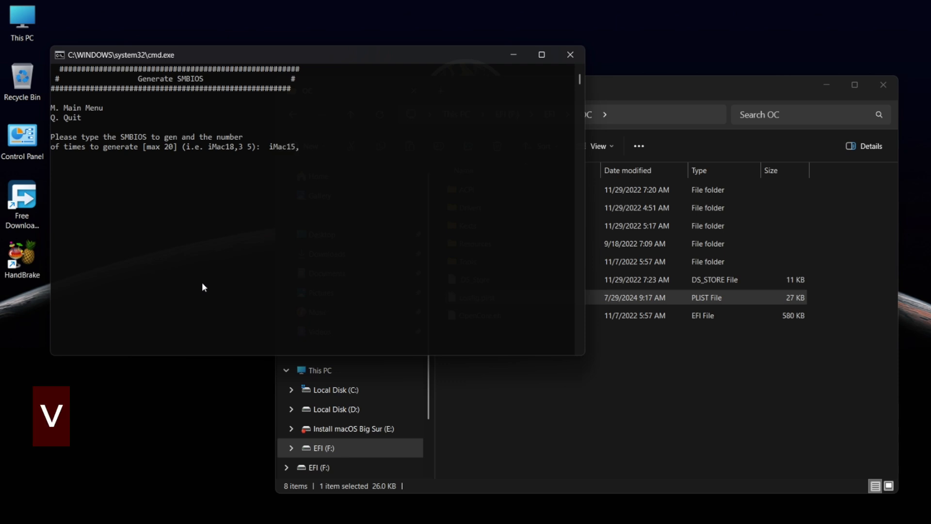
{"action": "type", "text": ",1"}
{"action": "key", "text": "Return"}
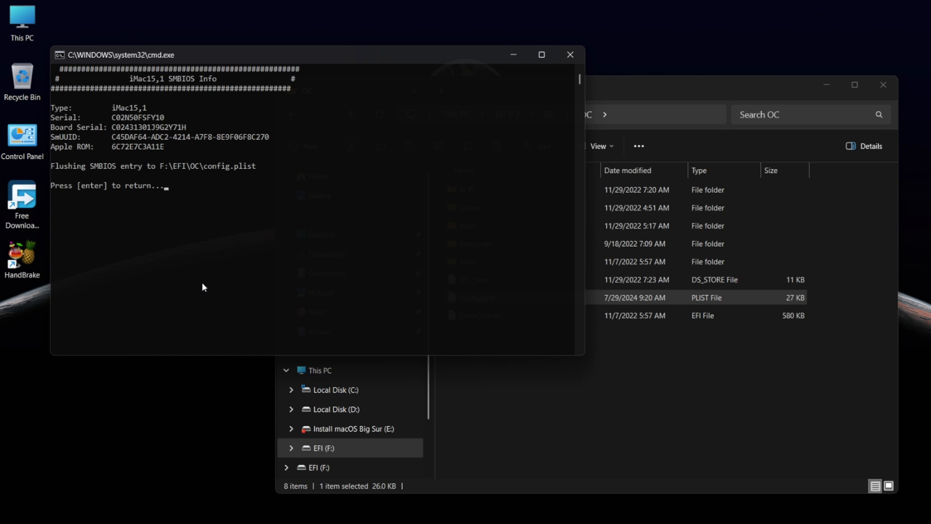
{"action": "key", "text": "Return"}
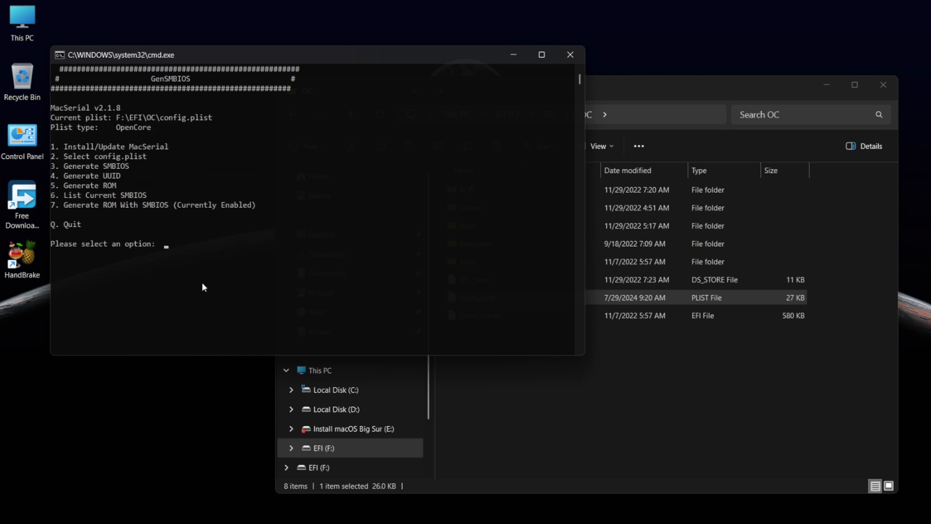
Generate a new UUID (option 4) and ROM (option 5), quit GenSMBIOS, and close the OC folder
{"action": "type", "text": "4"}
{"action": "key", "text": "Return"}
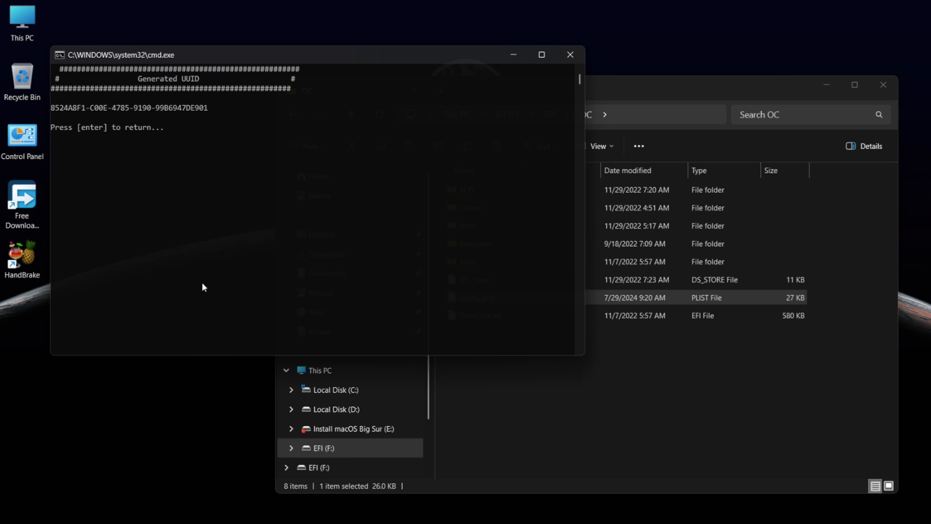
{"action": "key", "text": "Return"}
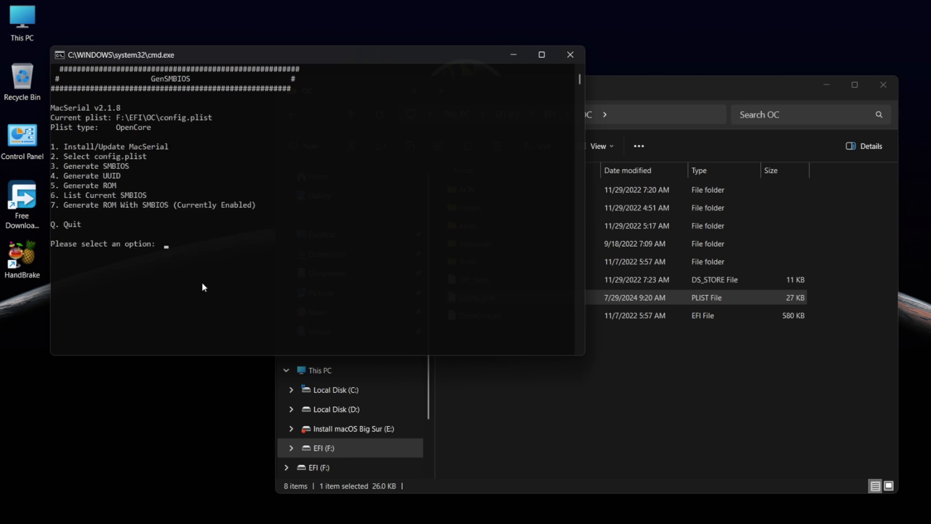
{"action": "type", "text": "5"}
{"action": "key", "text": "Return"}
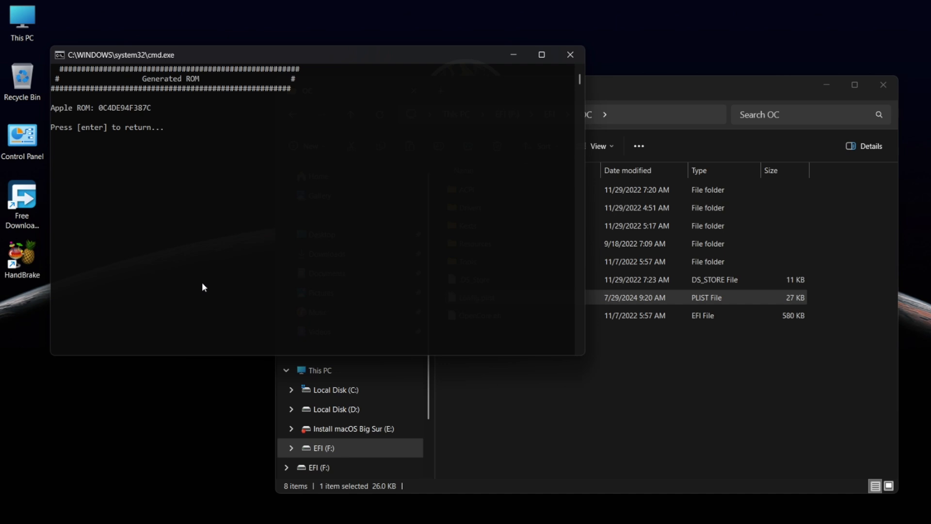
{"action": "key", "text": "Return"}
{"action": "type", "text": "q"}
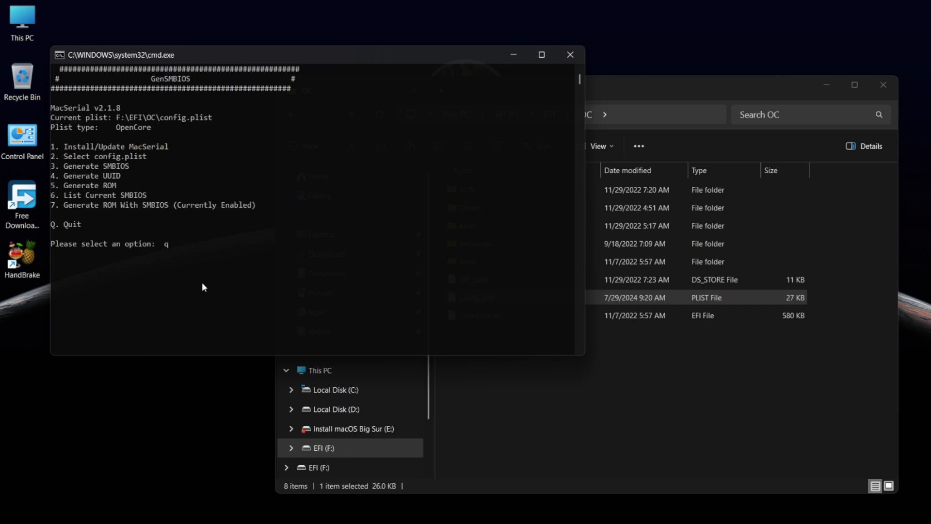
{"action": "key", "text": "Return"}
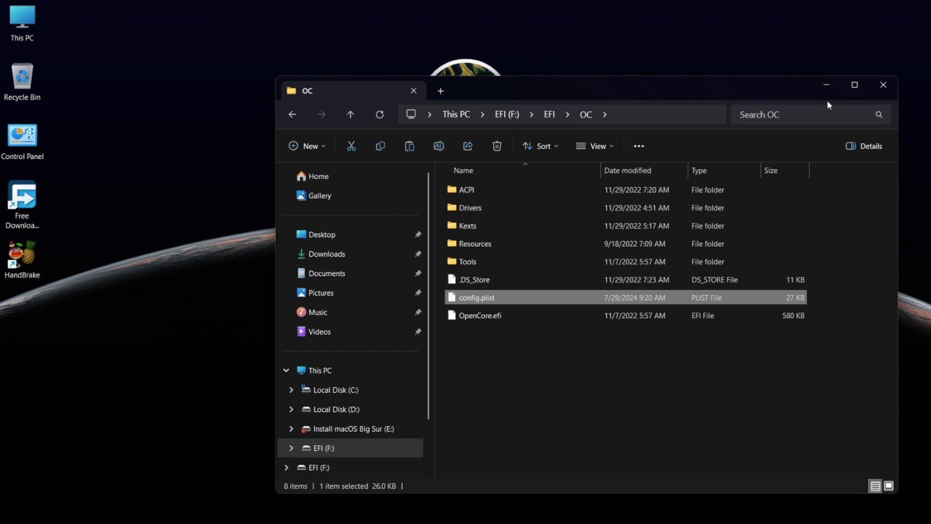
{"action": "left_click", "coordinate": [883, 86]}
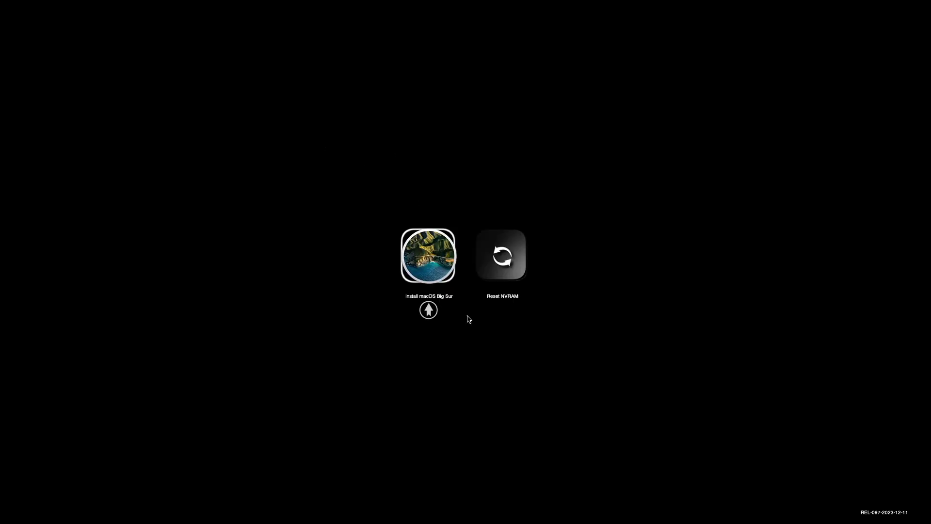
Boot Install macOS Big Sur from the OpenCore picker to reach the macOS Recovery utilities
{"action": "key", "text": "Return"}
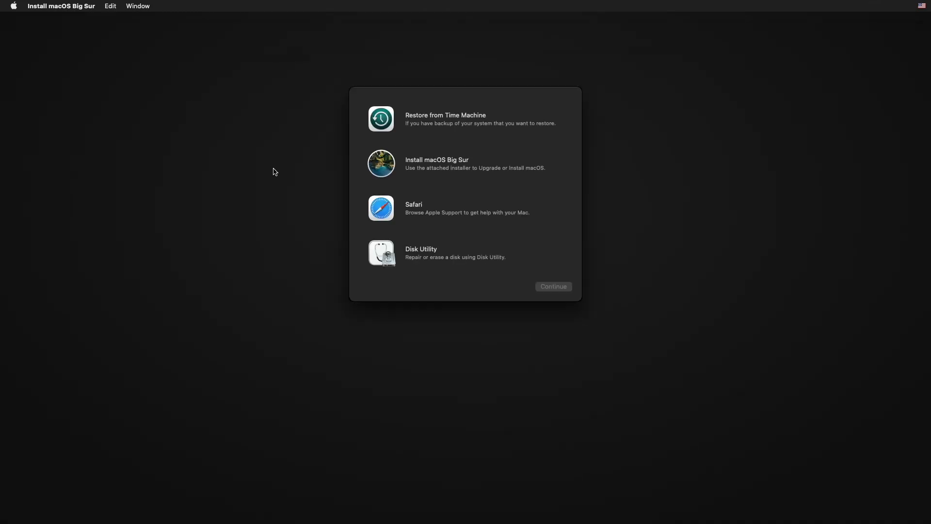
Launch Disk Utility, show all devices, and select the internal Hitachi disk
{"action": "left_click", "coordinate": [463, 252]}
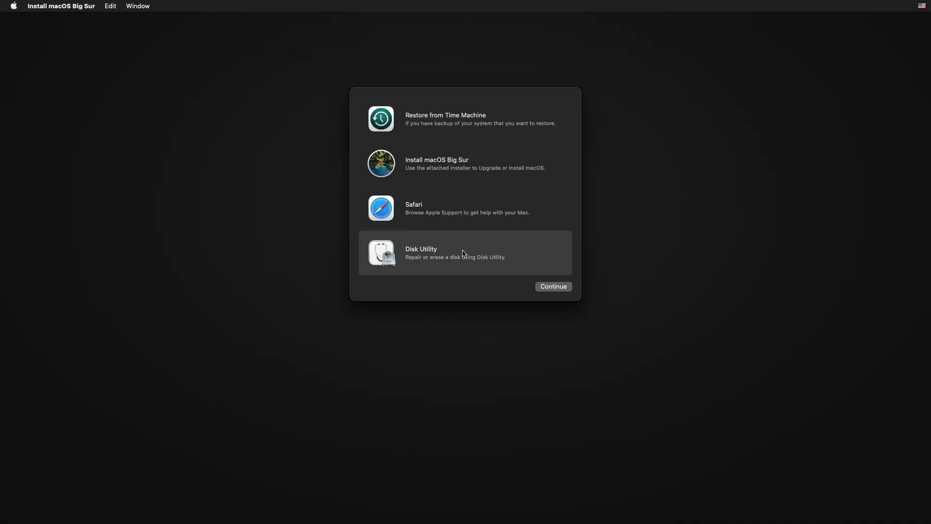
{"action": "left_click", "coordinate": [554, 286]}
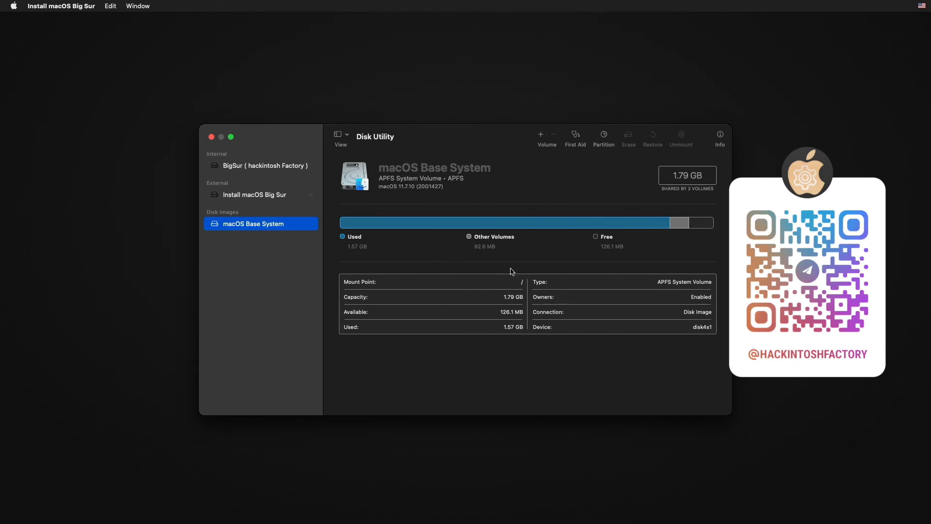
{"action": "left_click", "coordinate": [338, 138]}
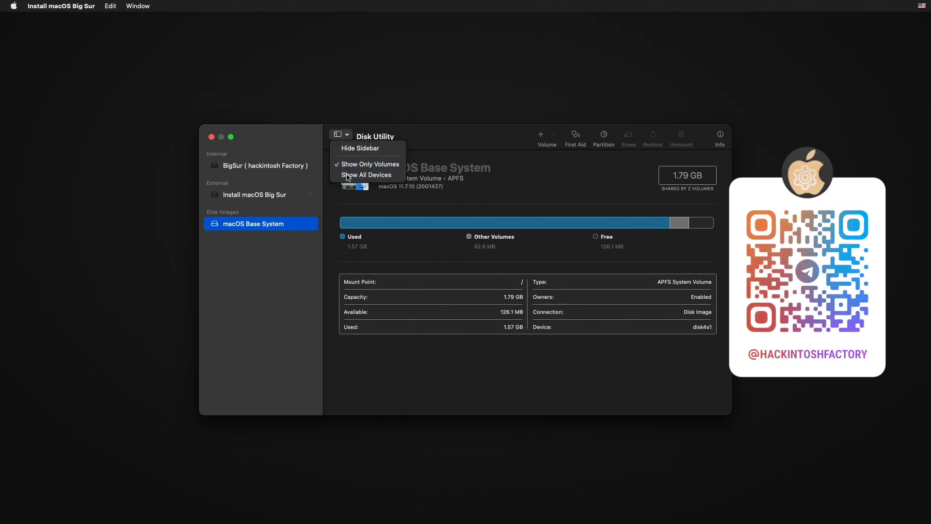
{"action": "left_click", "coordinate": [338, 175]}
{"action": "left_click", "coordinate": [293, 167]}
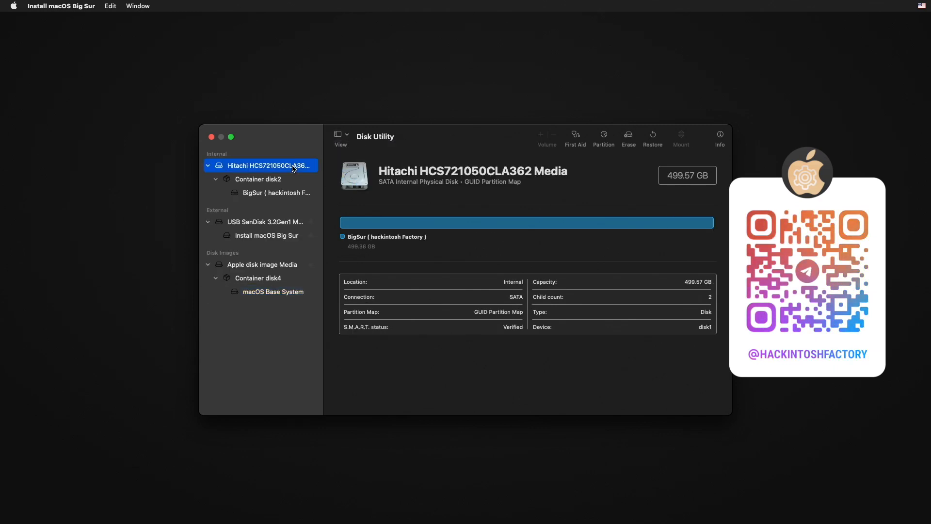
Erase the Hitachi disk as APFS/GUID named 'BigSur (Hackintosh Factory)'
{"action": "left_click", "coordinate": [628, 138]}
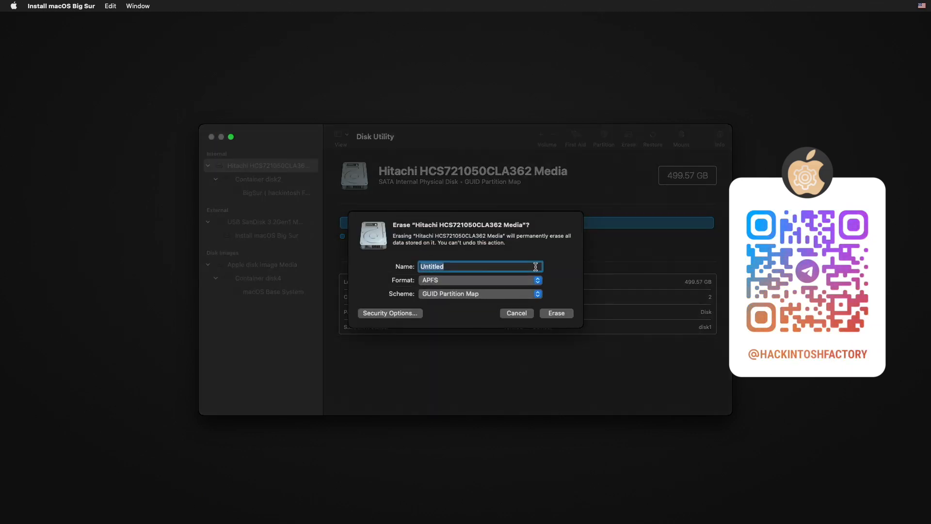
{"action": "key", "text": "BackSpace"}
{"action": "type", "text": "BigSur"}
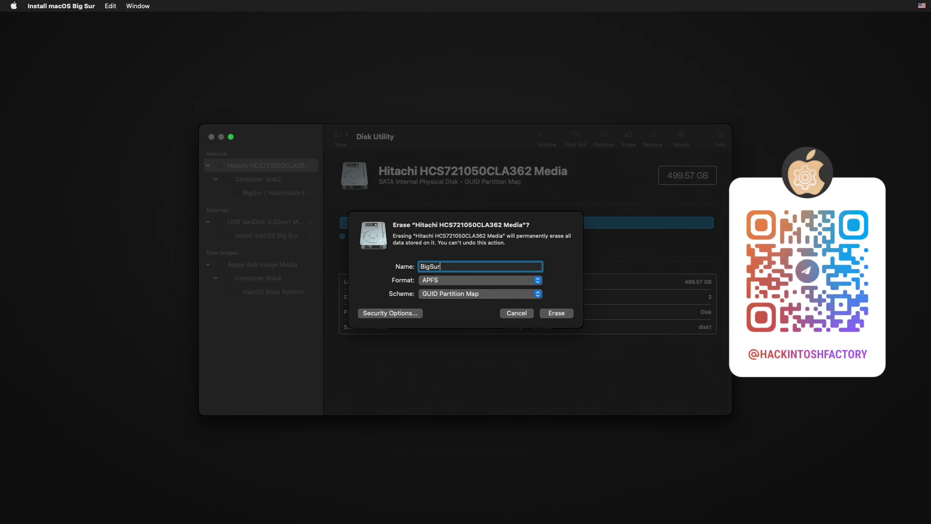
{"action": "type", "text": " ("}
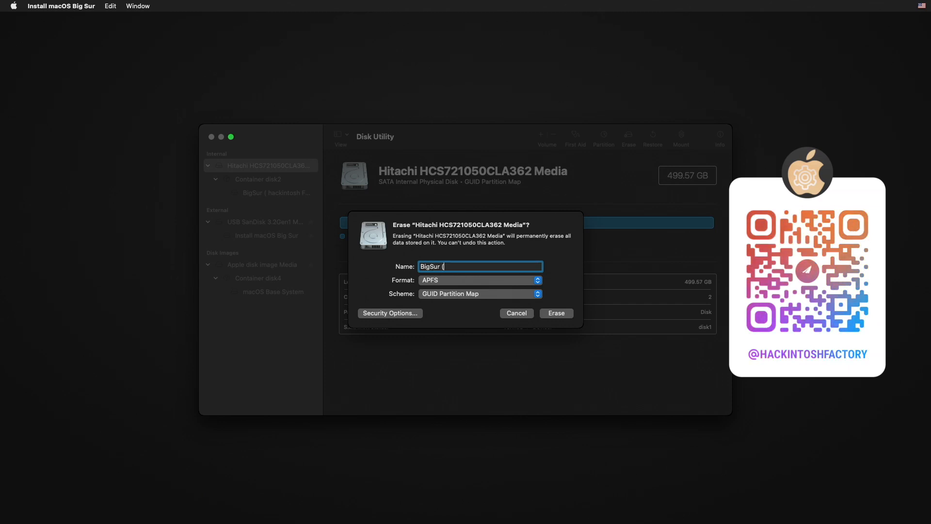
{"action": "type", "text": "Hackint"}
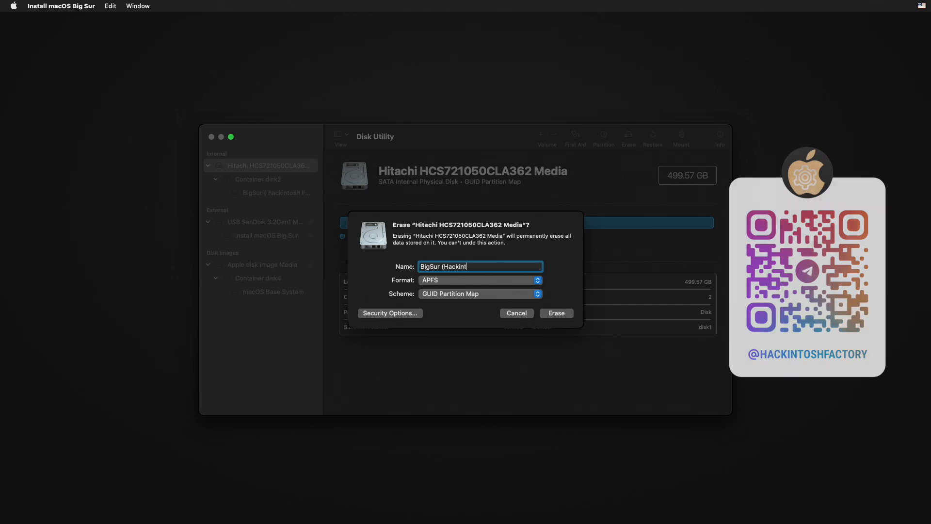
{"action": "type", "text": "osh"}
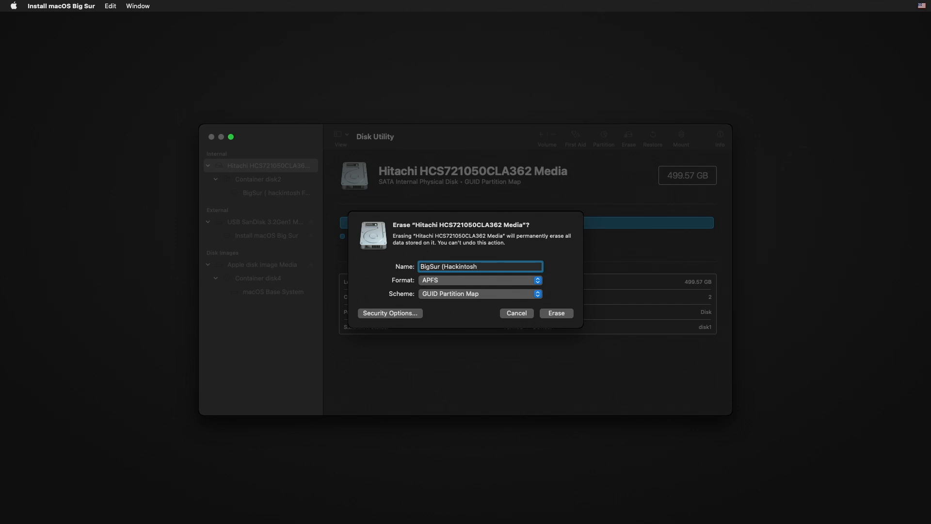
{"action": "type", "text": " Factory"}
{"action": "left_click", "coordinate": [567, 315]}
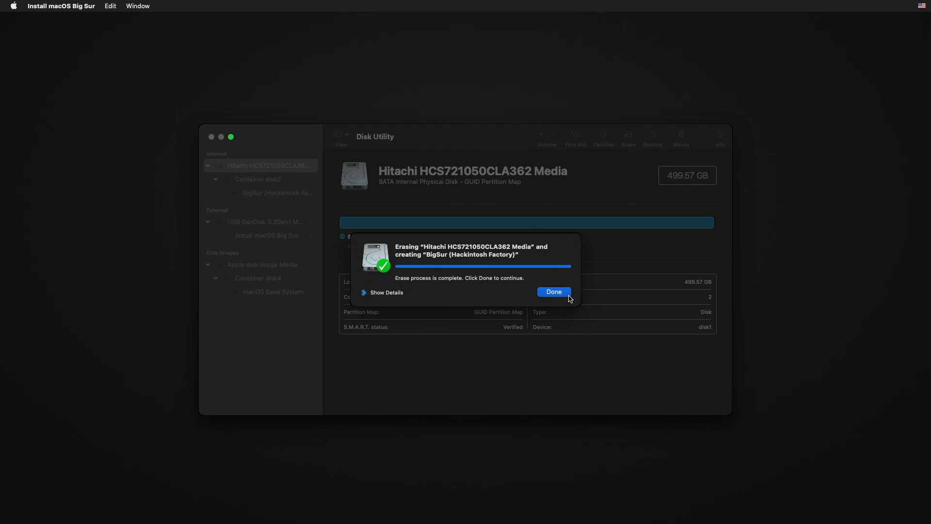
{"action": "left_click", "coordinate": [567, 293]}
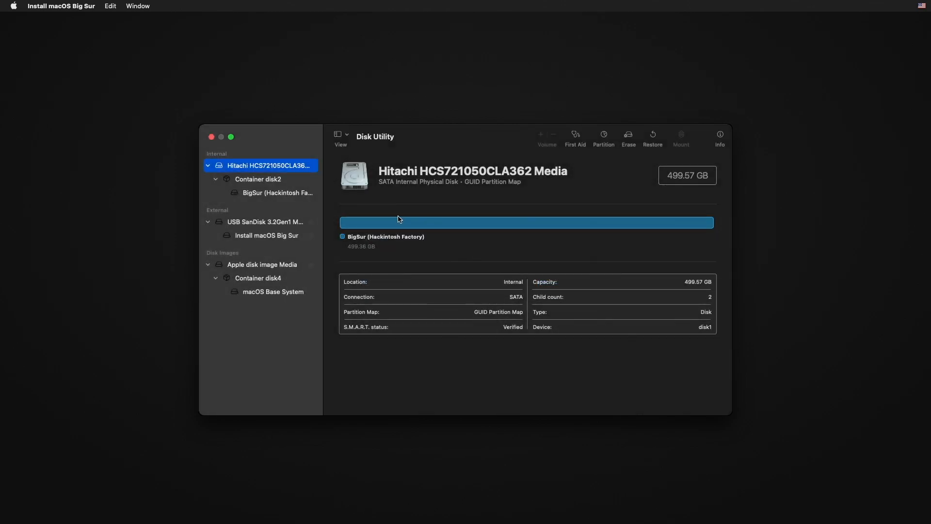
Quit Disk Utility and launch the macOS Big Sur installer past its welcome page
{"action": "left_click", "coordinate": [212, 137]}
{"action": "left_click", "coordinate": [415, 171]}
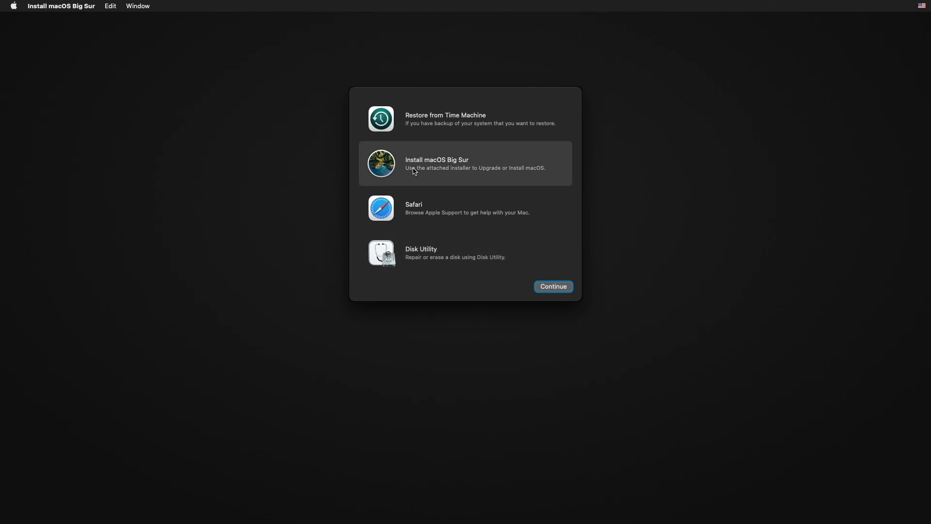
{"action": "left_click", "coordinate": [568, 289]}
{"action": "left_click", "coordinate": [478, 346]}
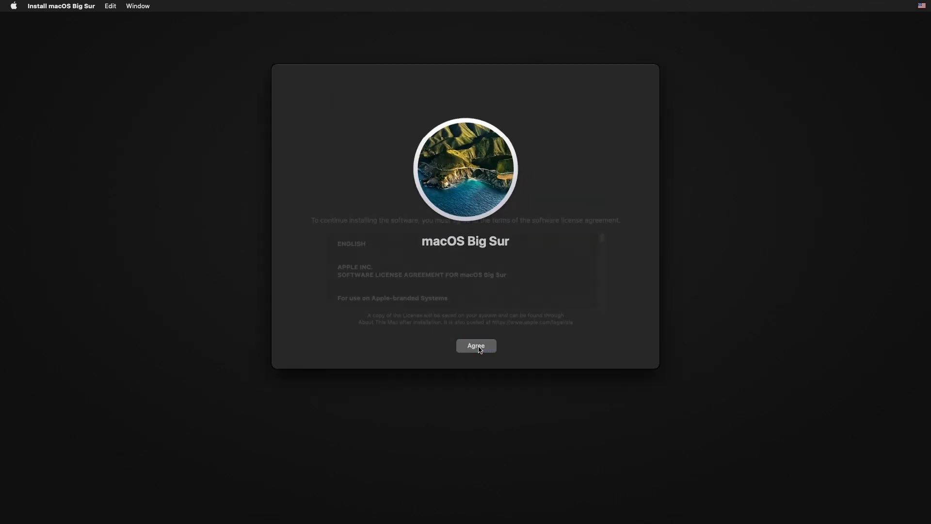
Accept the license and start installing onto the BigSur (Hackintosh Factory) disk
{"action": "left_click", "coordinate": [494, 350]}
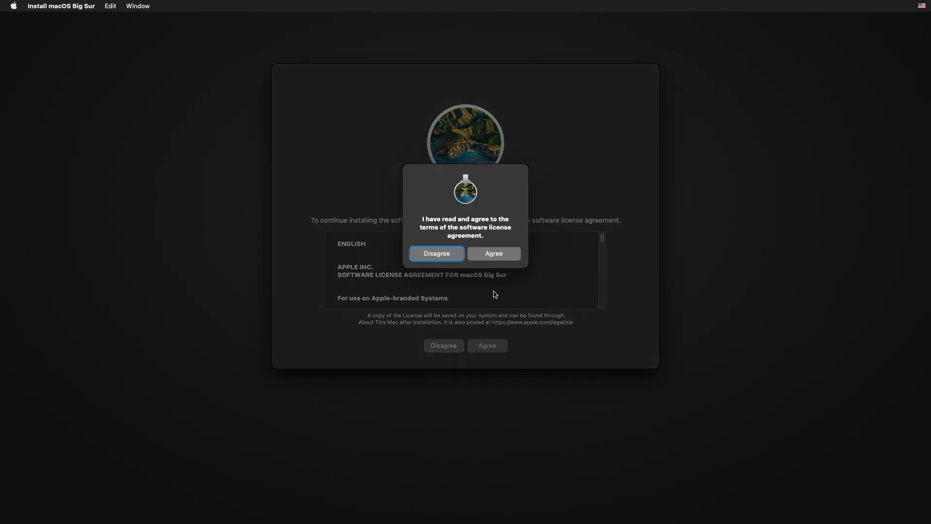
{"action": "left_click", "coordinate": [508, 258]}
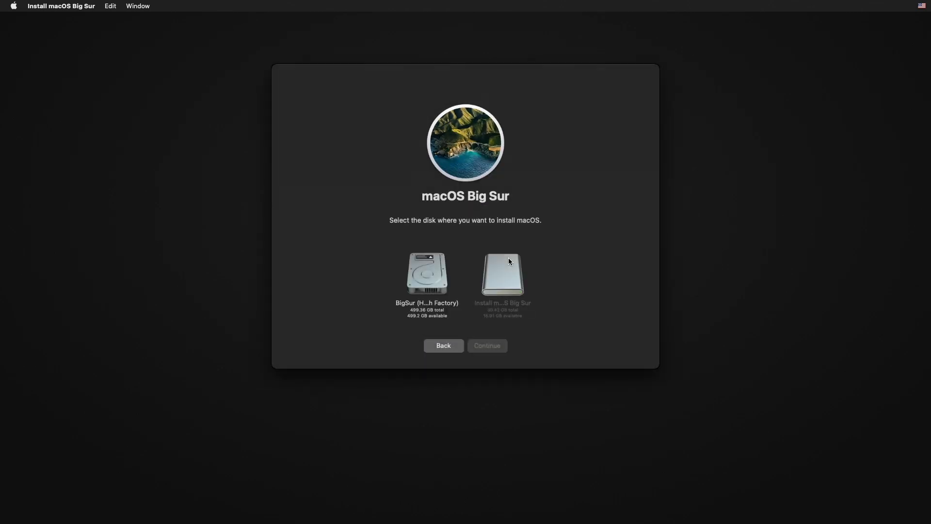
{"action": "left_click", "coordinate": [430, 283]}
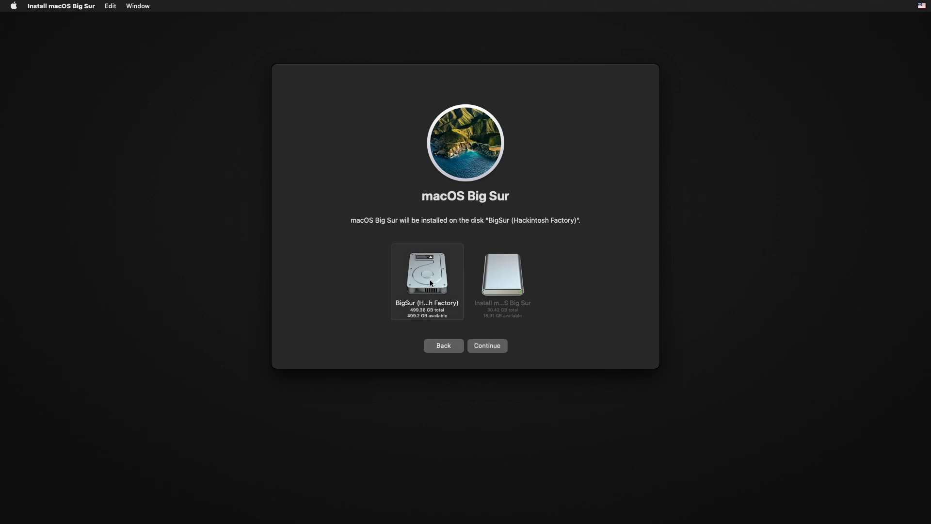
{"action": "left_click", "coordinate": [500, 351]}
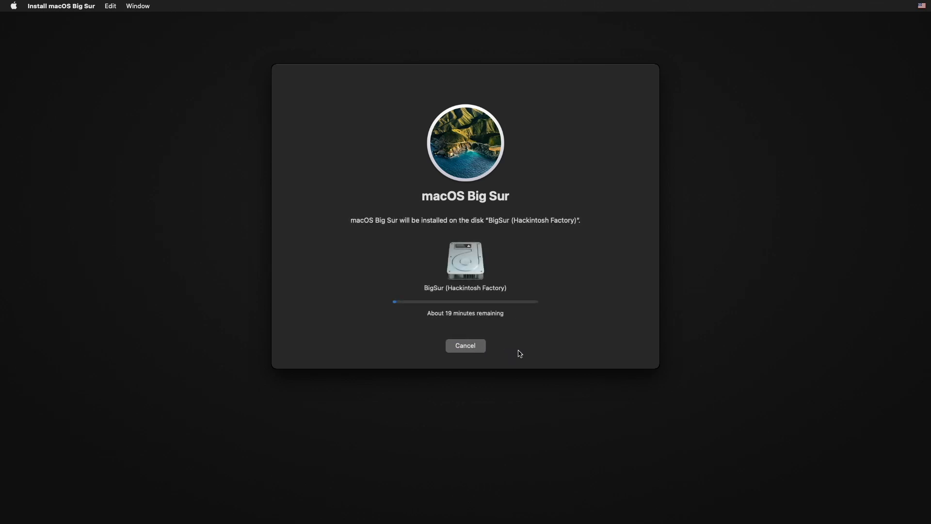
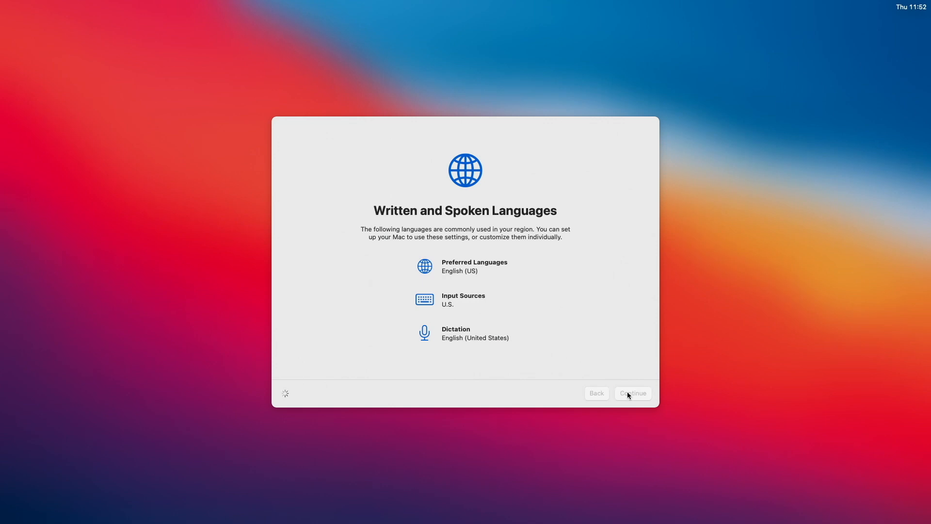
Accept the default language settings and skip Migration Assistant
{"action": "left_click", "coordinate": [628, 392]}
{"action": "left_click", "coordinate": [628, 393]}
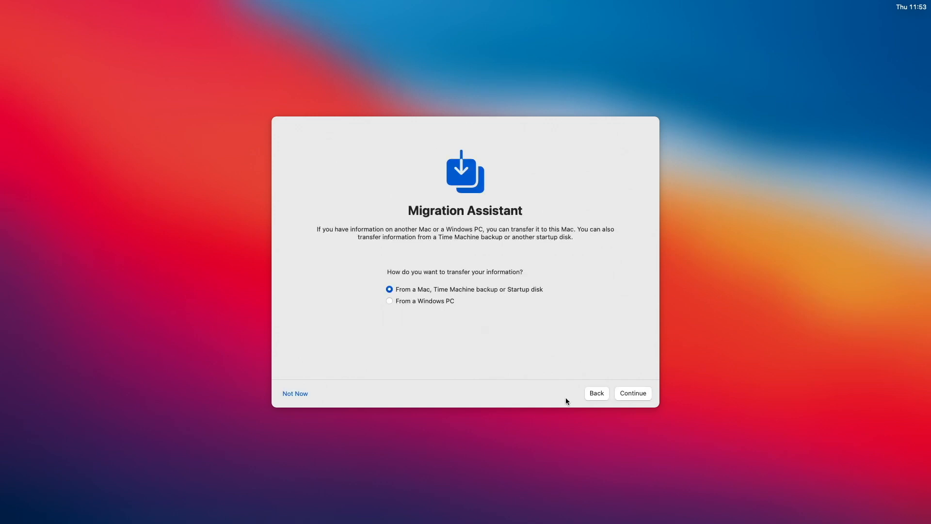
{"action": "left_click", "coordinate": [304, 397]}
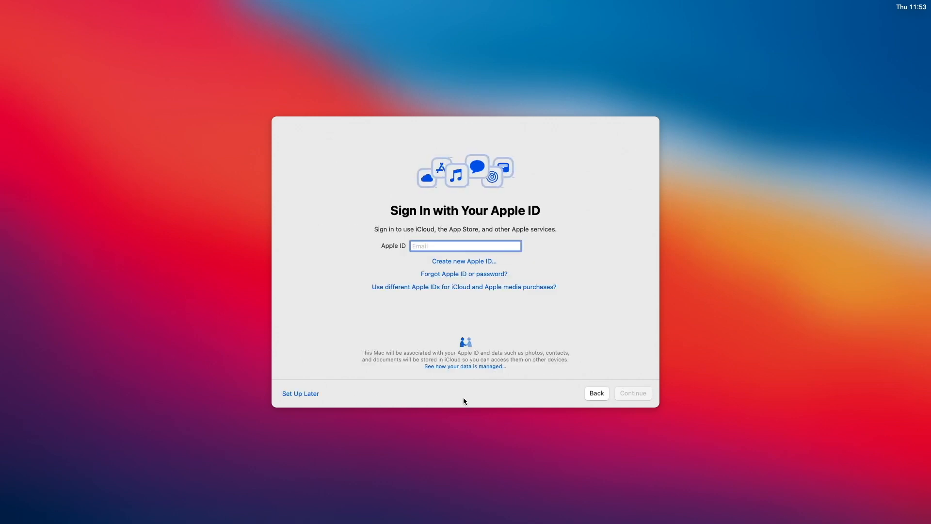
Skip Apple ID sign-in and agree to the macOS terms and conditions
{"action": "left_click", "coordinate": [314, 394]}
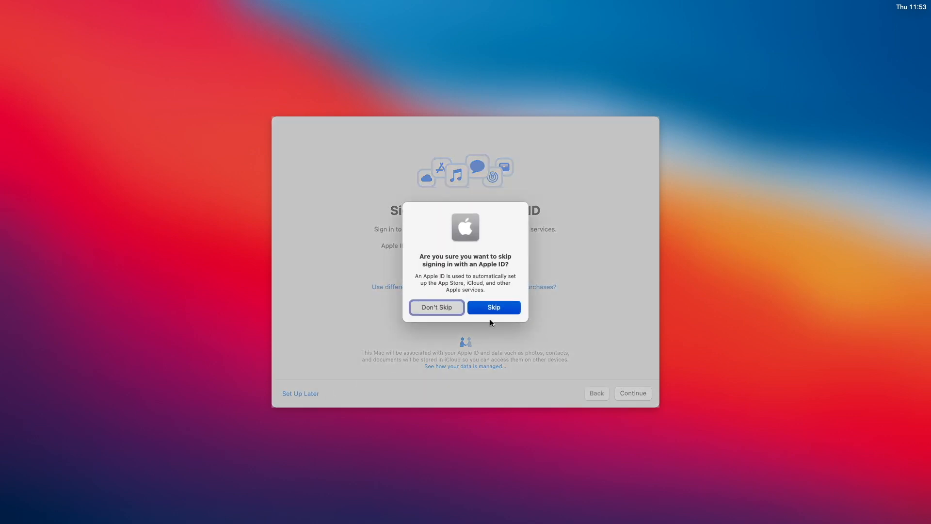
{"action": "left_click", "coordinate": [497, 306]}
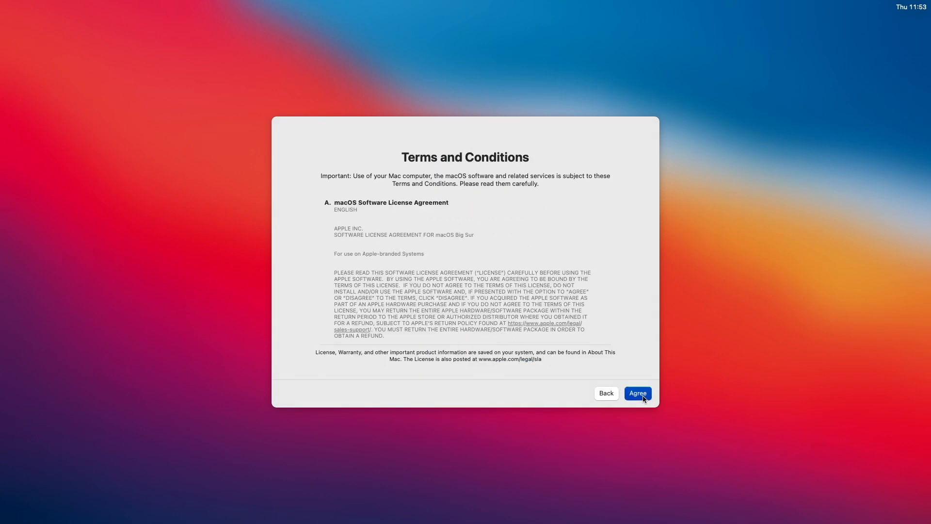
{"action": "left_click", "coordinate": [643, 396]}
{"action": "left_click", "coordinate": [502, 298]}
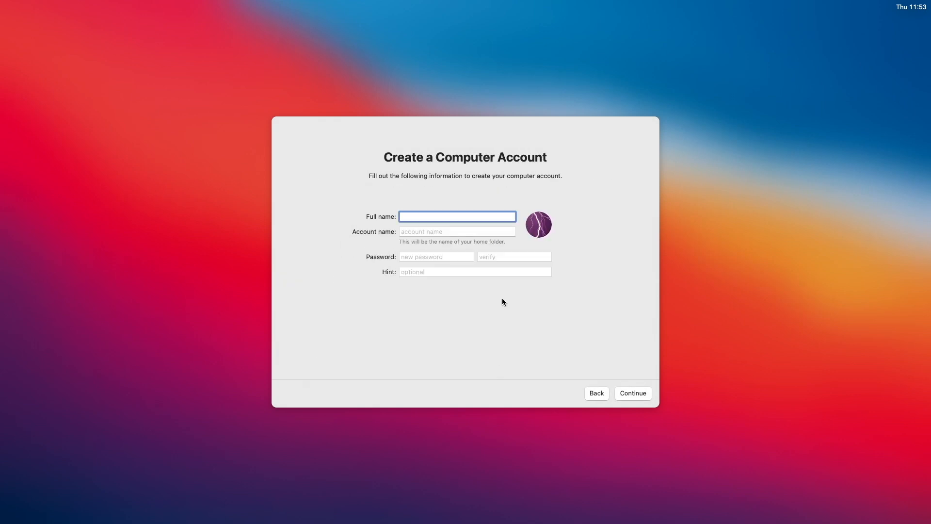
Create the local account with the user's full name and a verified password
{"action": "type", "text": "Hackintosh Factory Youtube"}
{"action": "key", "text": "Tab"}
{"action": "key", "text": "Tab"}
{"action": "type", "text": "12"}
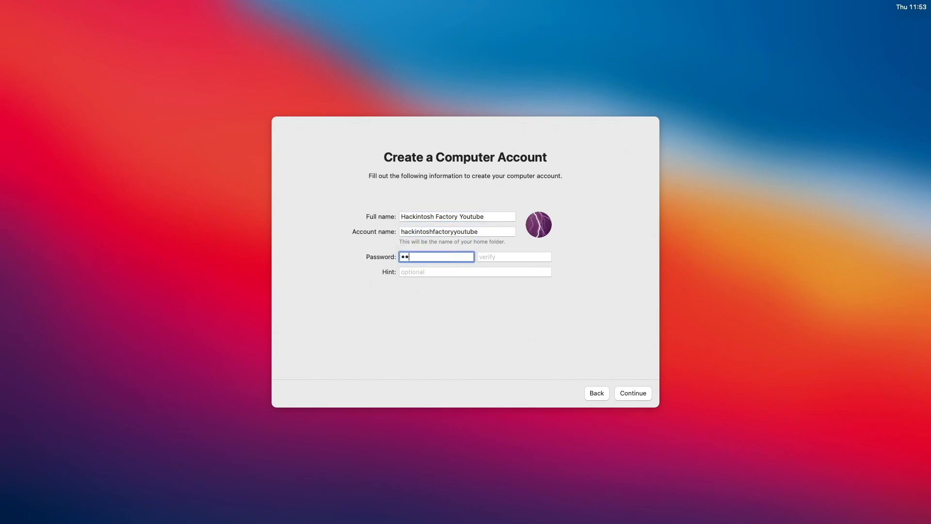
{"action": "type", "text": "3456"}
{"action": "key", "text": "Tab"}
{"action": "type", "text": "12345"}
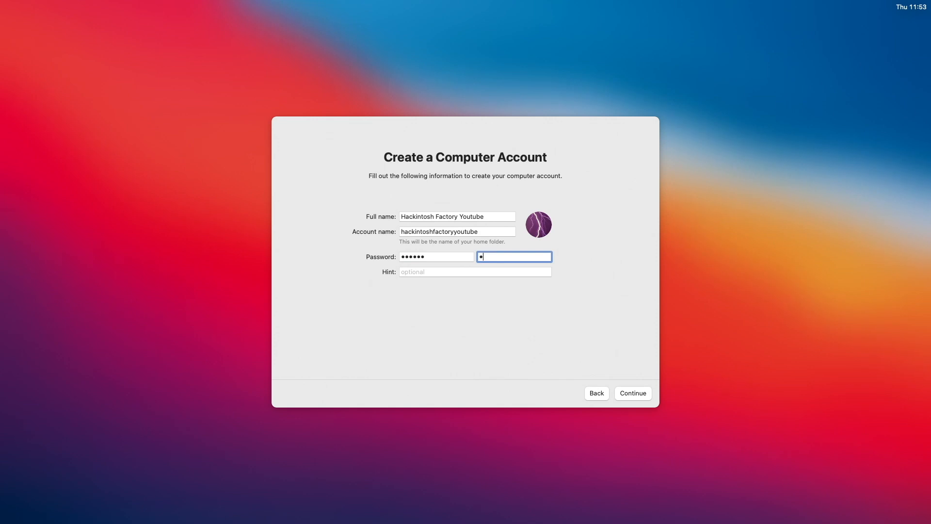
{"action": "type", "text": "6"}
{"action": "left_click", "coordinate": [641, 393]}
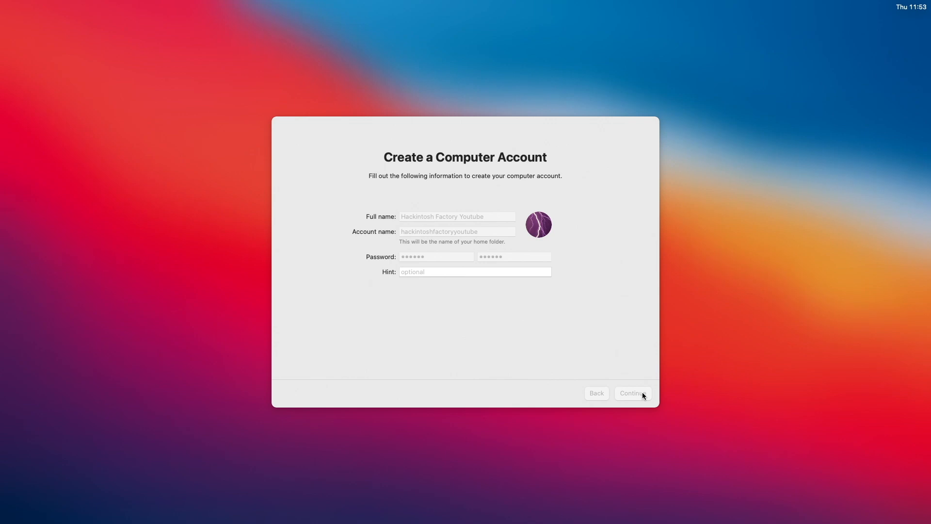
Accept Express Set Up and Screen Time, disable Ask Siri, and choose the Dark appearance
{"action": "left_click", "coordinate": [644, 395]}
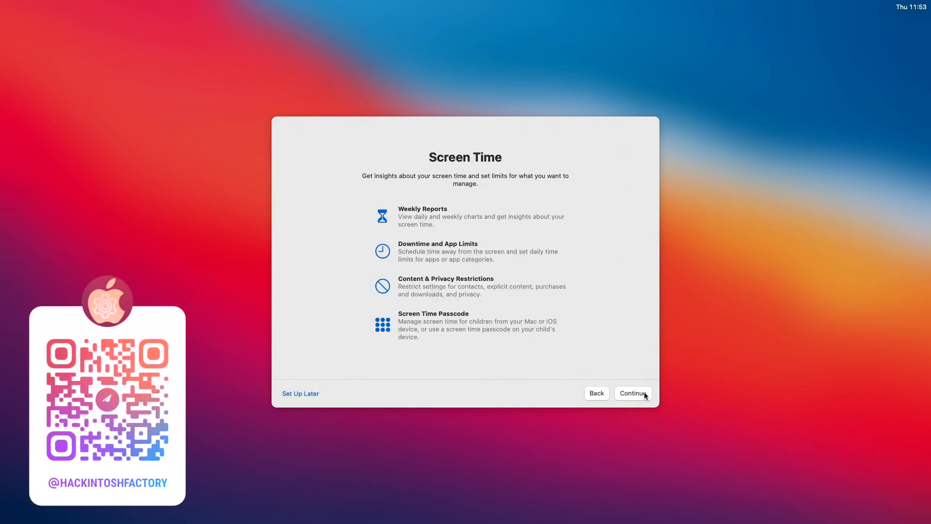
{"action": "left_click", "coordinate": [644, 393]}
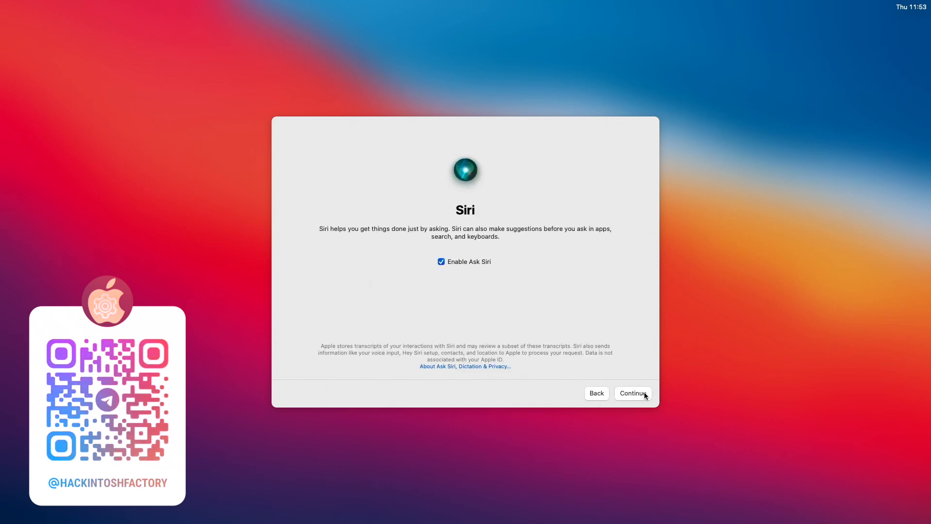
{"action": "left_click", "coordinate": [478, 263]}
{"action": "left_click", "coordinate": [626, 395]}
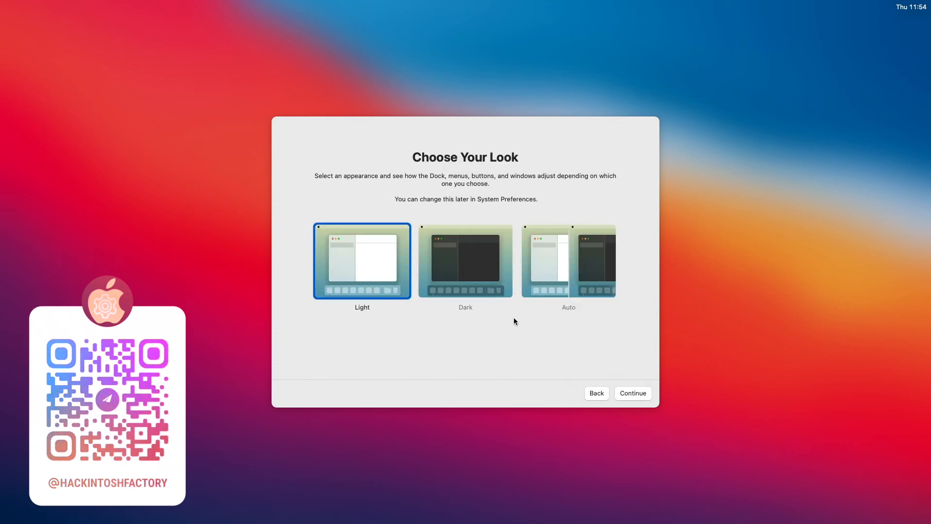
{"action": "left_click", "coordinate": [488, 294]}
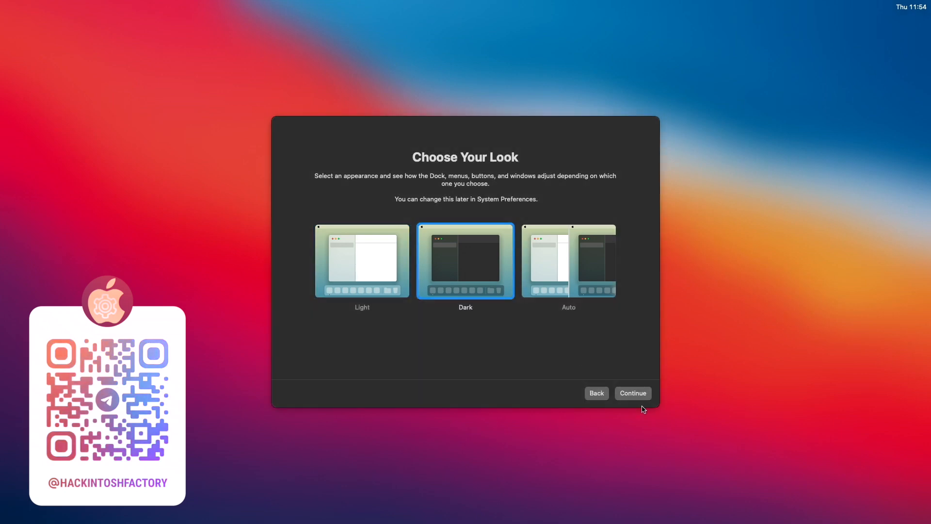
{"action": "left_click", "coordinate": [641, 395]}
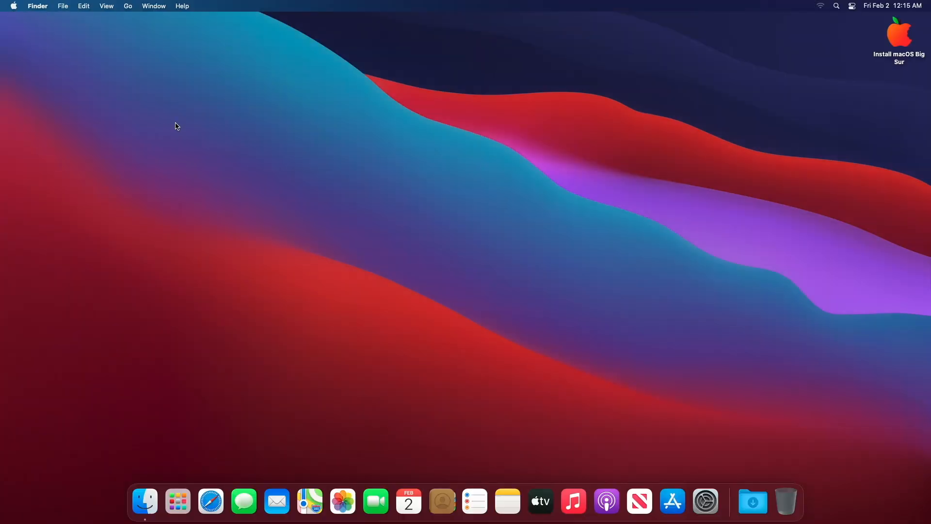
Confirm Big Sur 11.7.10 in About This Mac, then launch Clover Configurator from the USB's FILES folder
{"action": "left_click", "coordinate": [14, 8]}
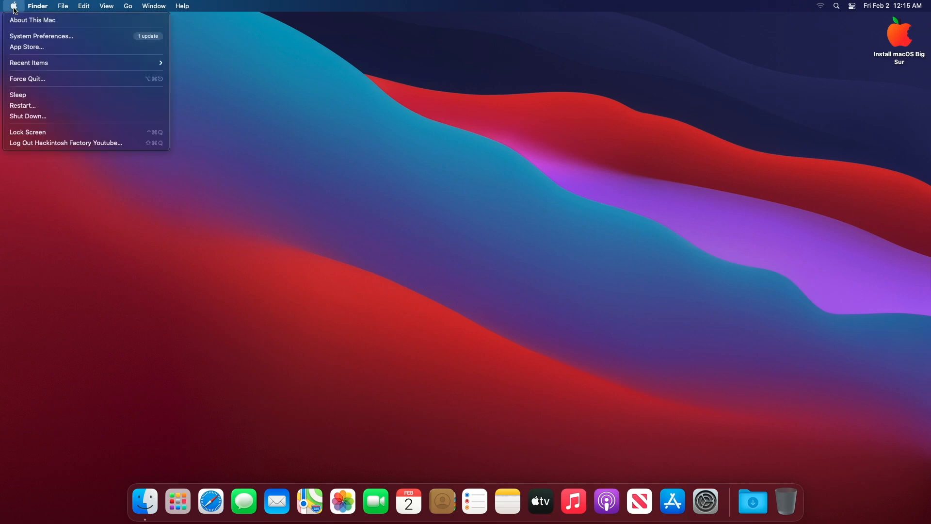
{"action": "left_click", "coordinate": [21, 22]}
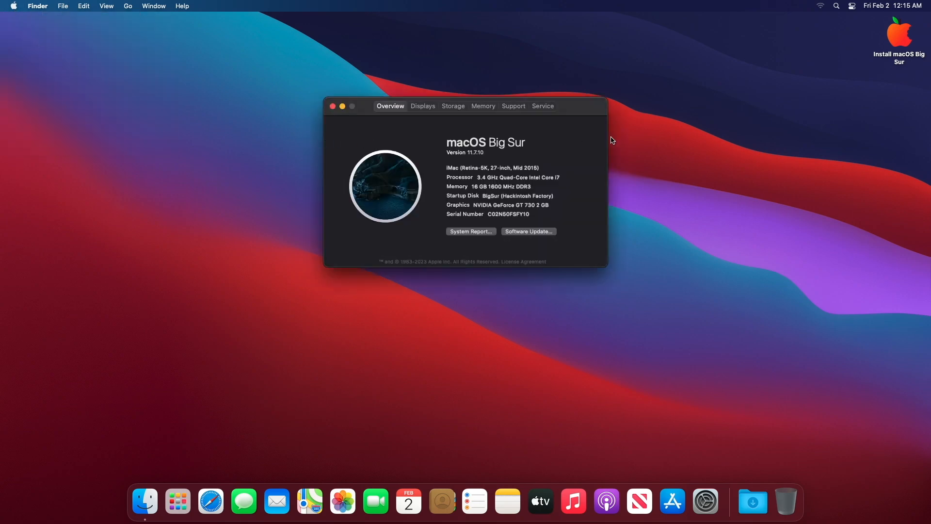
{"action": "double_click", "coordinate": [892, 41]}
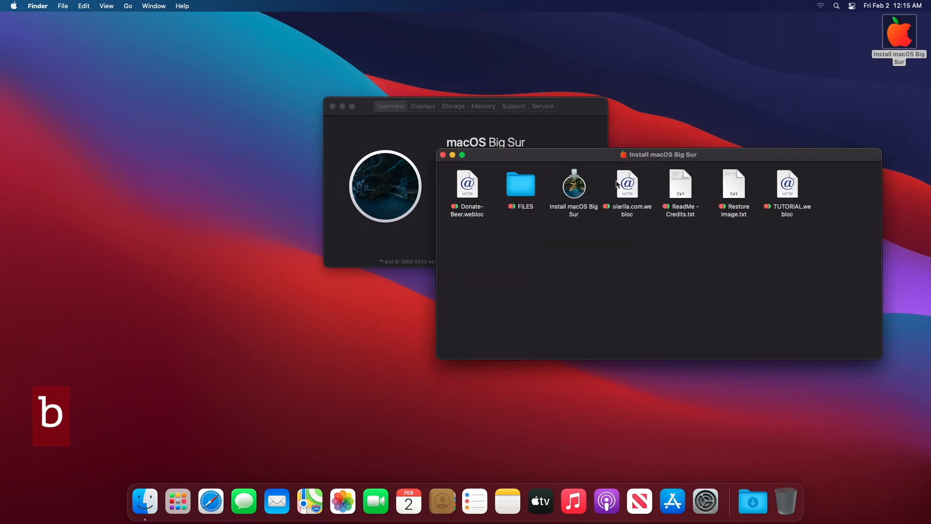
{"action": "double_click", "coordinate": [521, 187]}
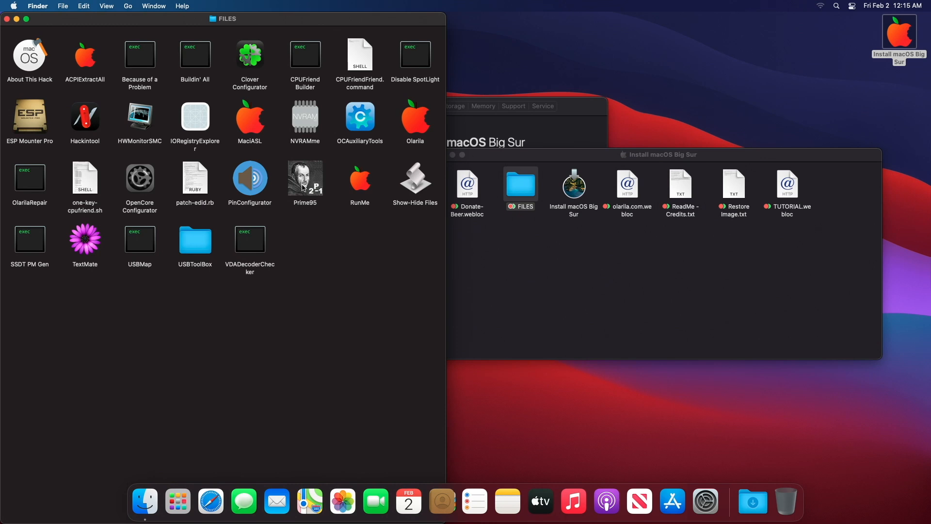
{"action": "double_click", "coordinate": [251, 54]}
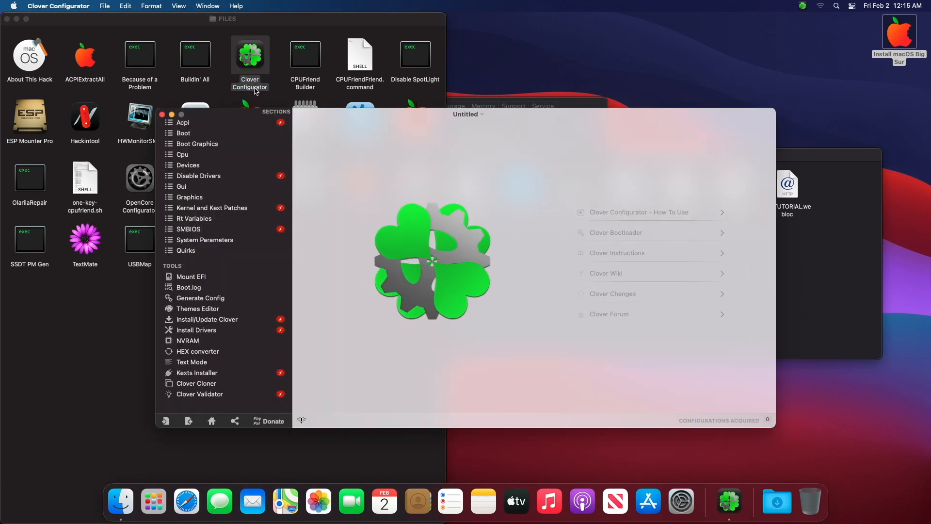
Mount the USB and internal disk EFI partitions with the admin password, then open the EFI volume
{"action": "left_click", "coordinate": [241, 279]}
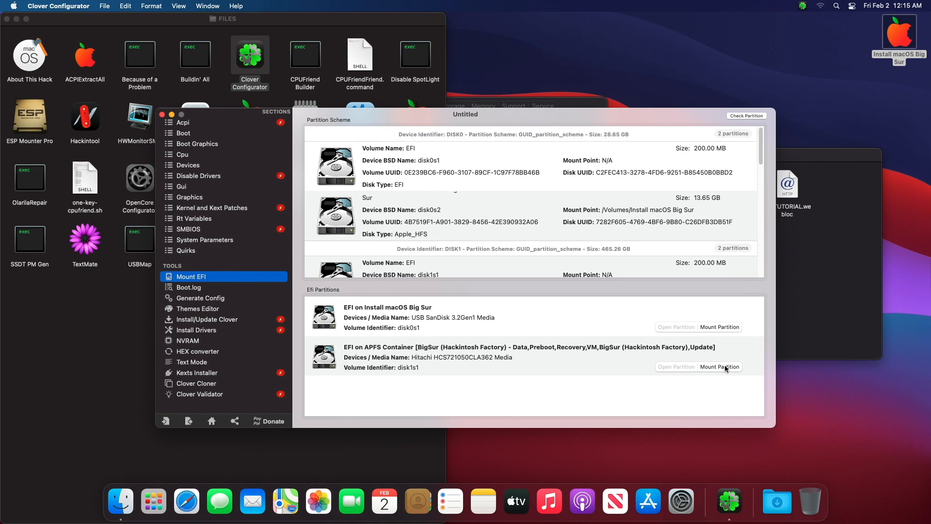
{"action": "left_click", "coordinate": [713, 334]}
{"action": "type", "text": "••••••"}
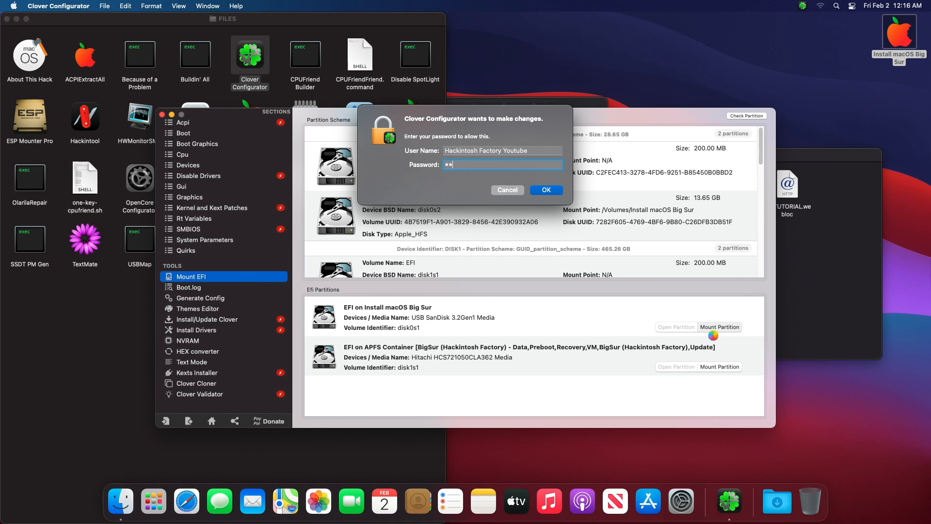
{"action": "key", "text": "Return"}
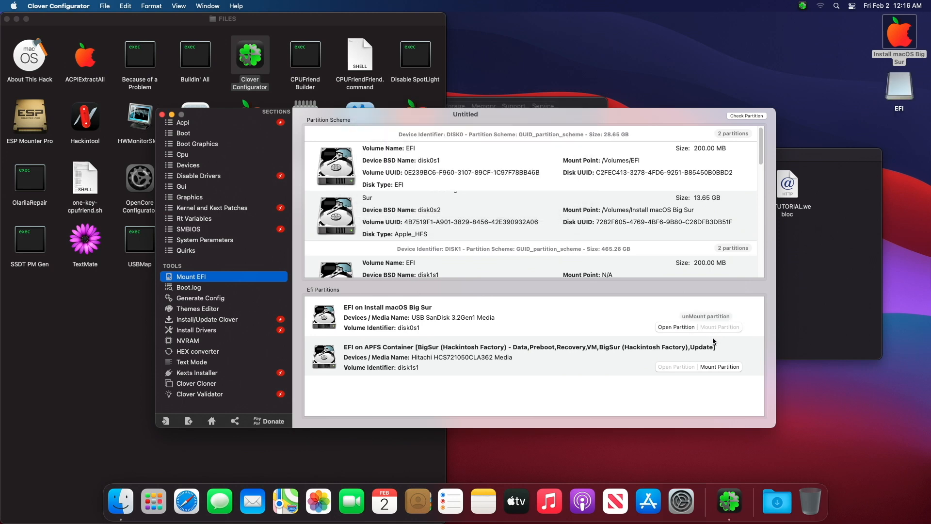
{"action": "left_click", "coordinate": [711, 368]}
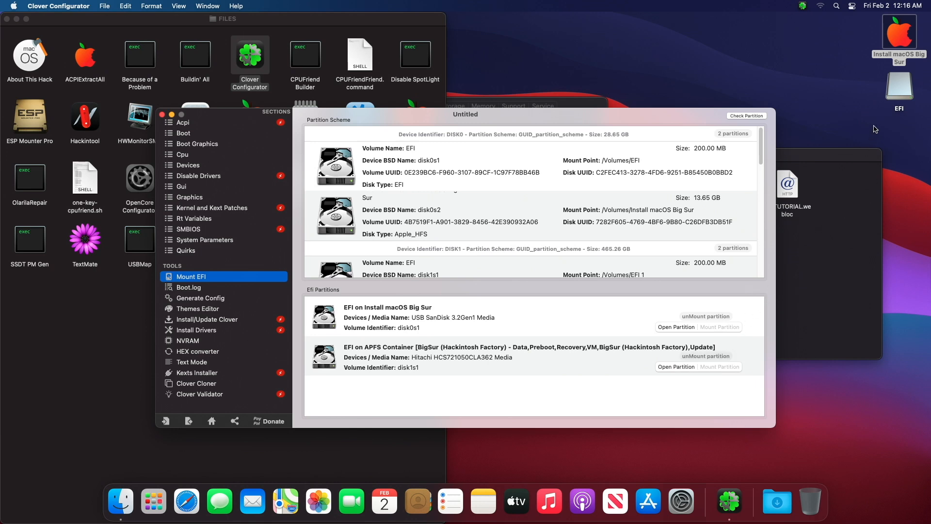
{"action": "double_click", "coordinate": [899, 87]}
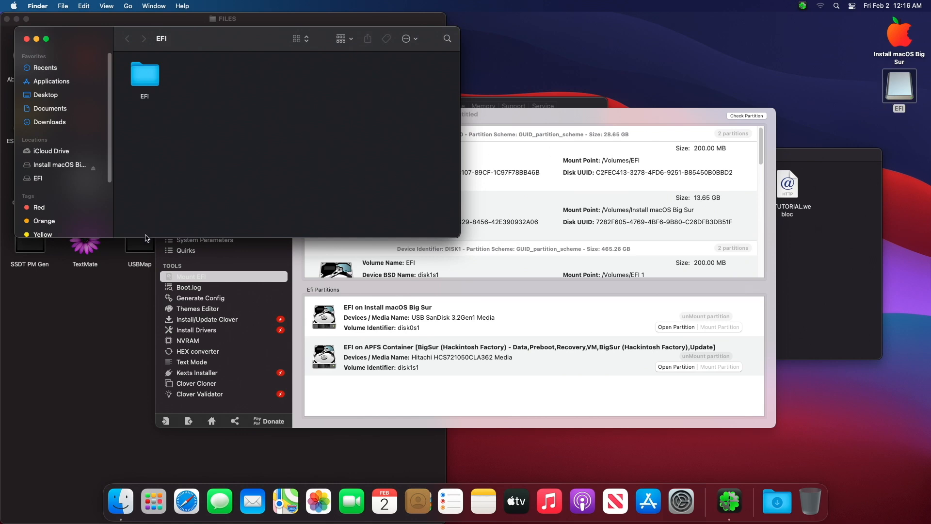
Copy the EFI folder from the USB's EFI partition
{"action": "left_click_drag", "start_coordinate": [147, 242], "coordinate": [131, 363]}
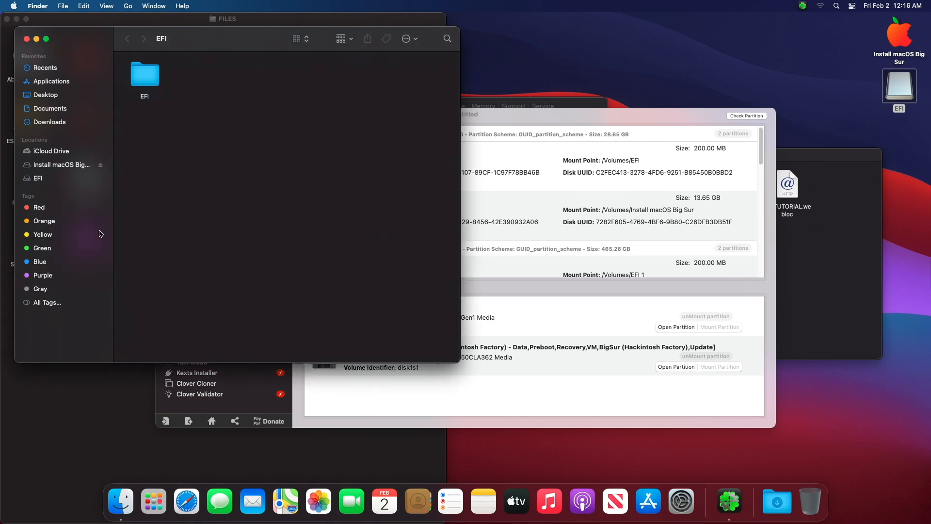
{"action": "left_click", "coordinate": [78, 181]}
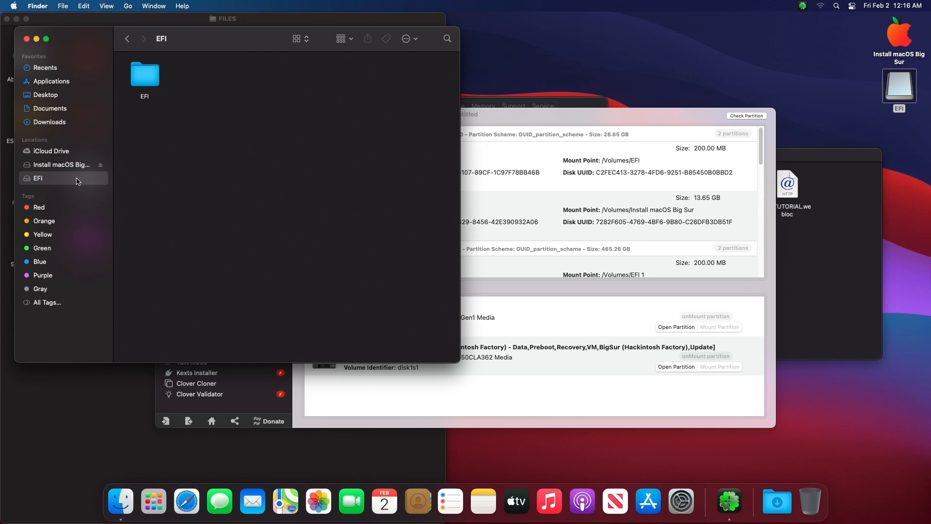
{"action": "right_click", "coordinate": [142, 82]}
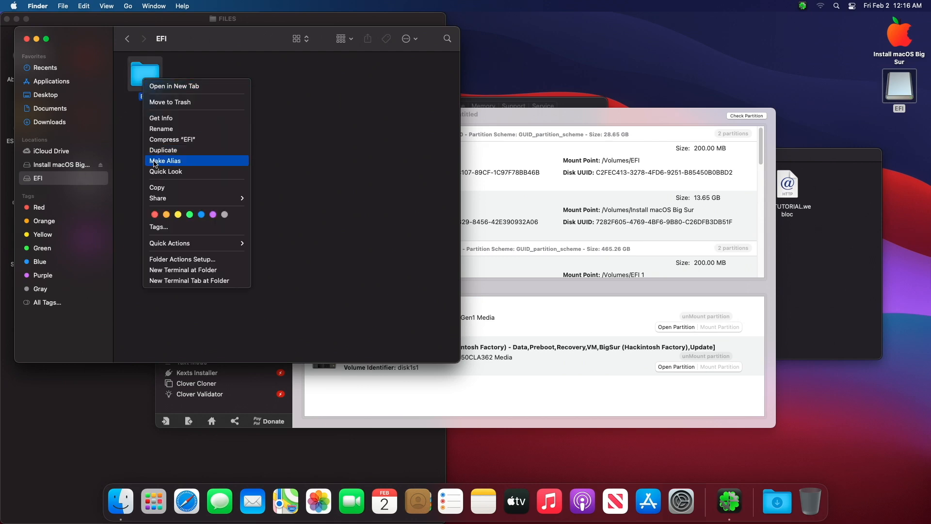
{"action": "left_click", "coordinate": [157, 187]}
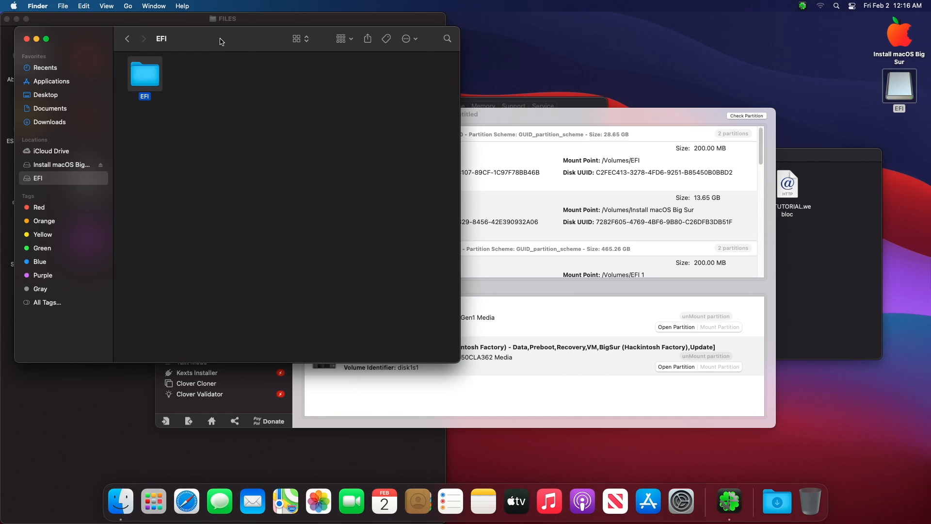
Open the internal disk's EFI partition via Go > Computer and trash its old EFI folder
{"action": "left_click_drag", "start_coordinate": [220, 38], "coordinate": [230, 43]}
{"action": "left_click", "coordinate": [130, 7]}
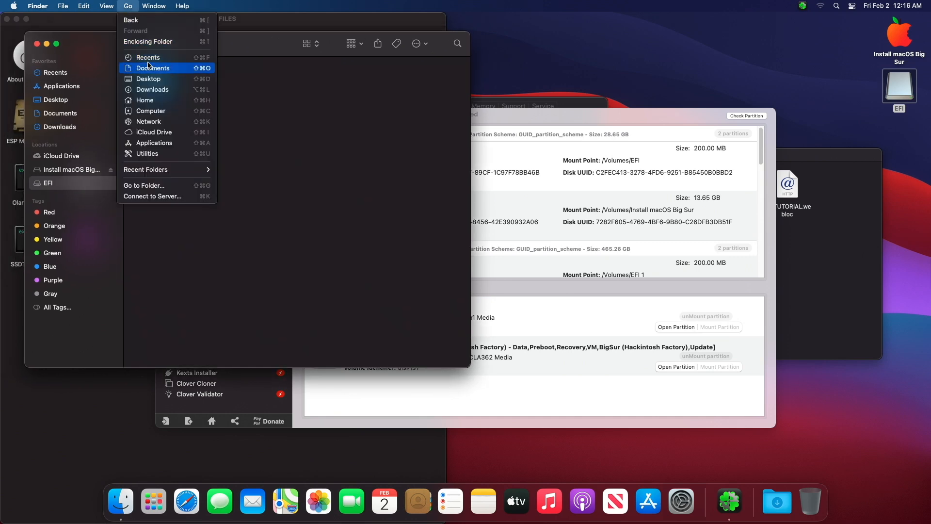
{"action": "left_click", "coordinate": [153, 111]}
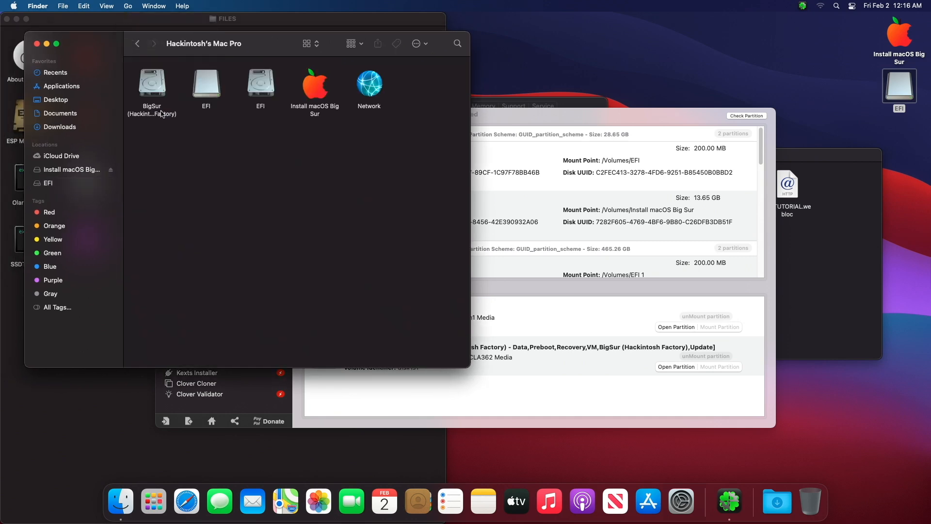
{"action": "double_click", "coordinate": [260, 90]}
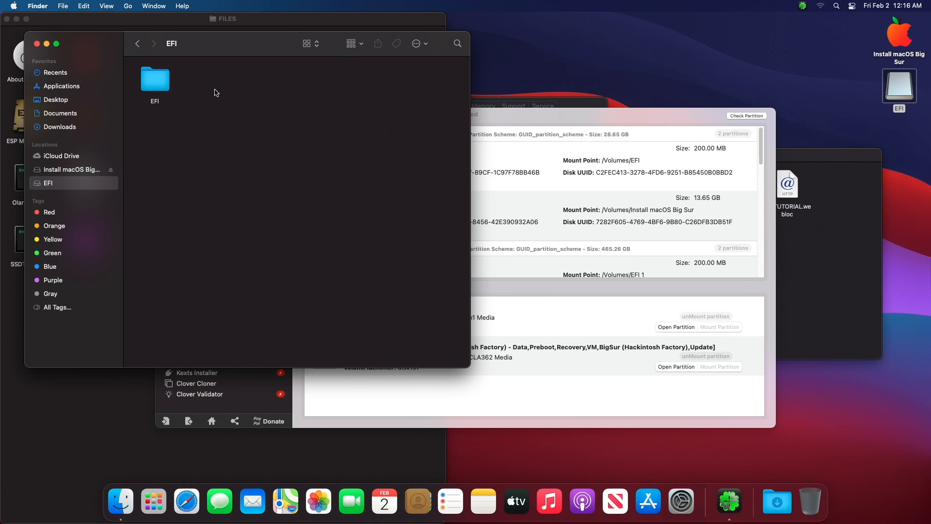
{"action": "right_click", "coordinate": [164, 85]}
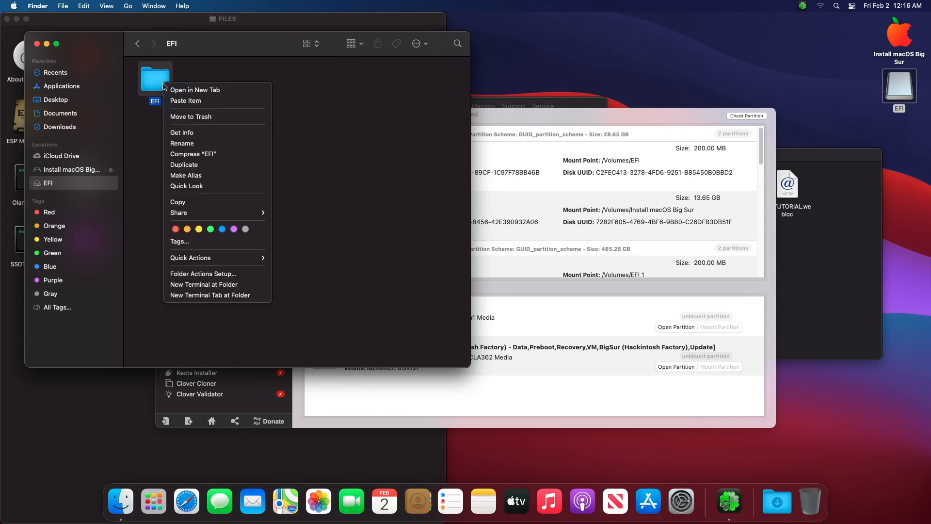
{"action": "left_click", "coordinate": [180, 125]}
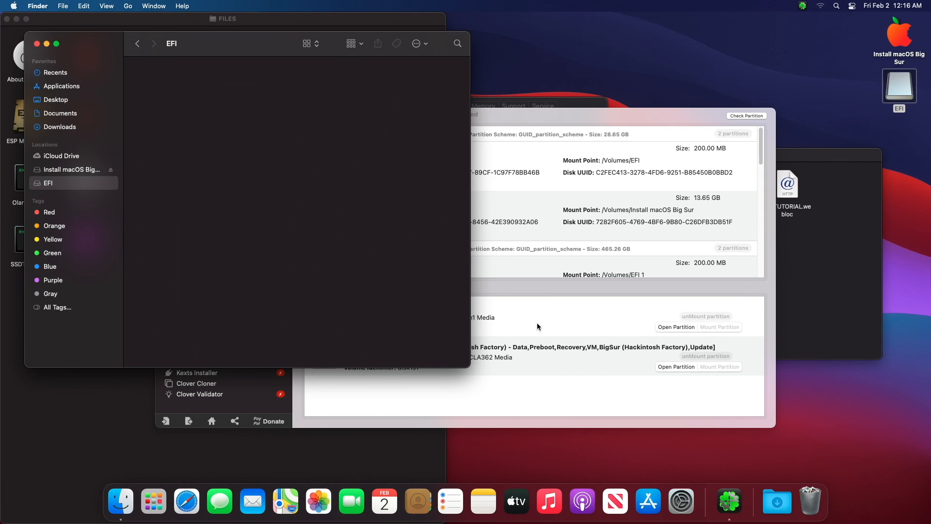
Empty the Trash permanently, leaving the internal EFI volume mounted
{"action": "right_click", "coordinate": [808, 503]}
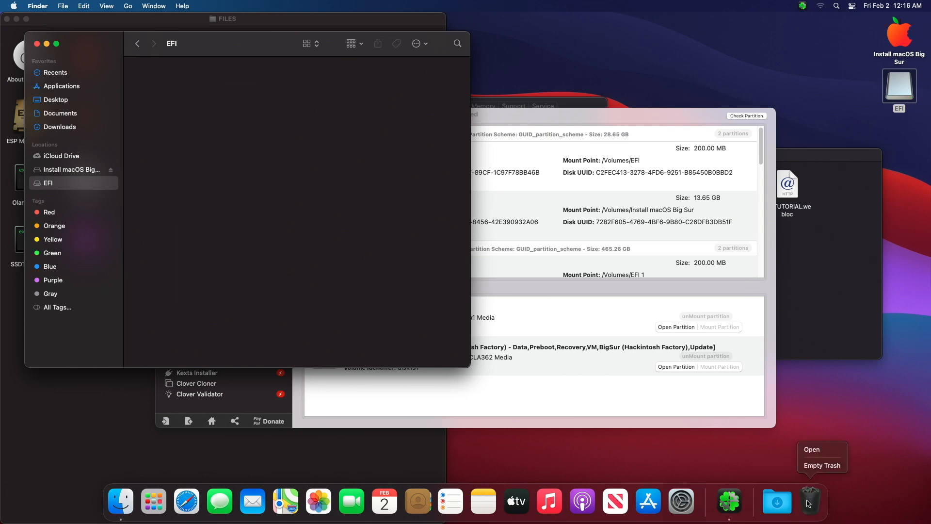
{"action": "left_click", "coordinate": [822, 465]}
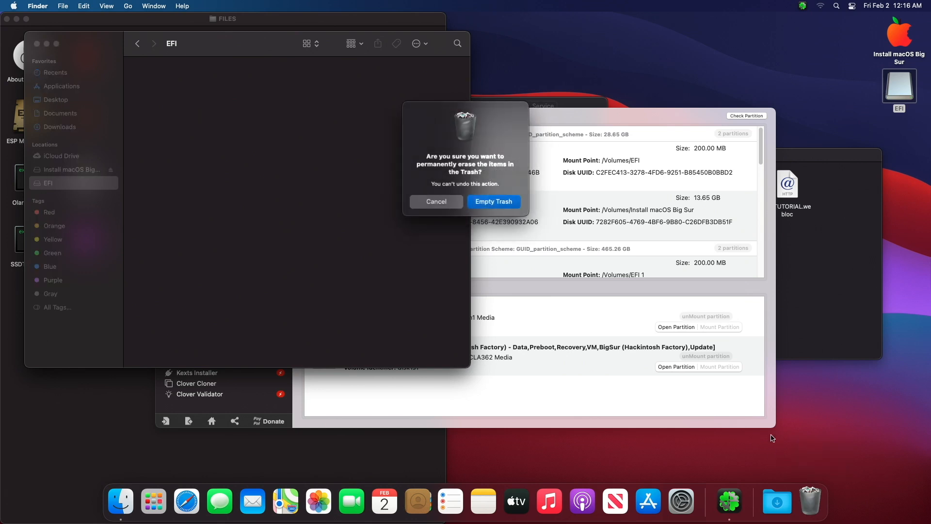
{"action": "left_click", "coordinate": [499, 206]}
{"action": "right_click", "coordinate": [260, 179]}
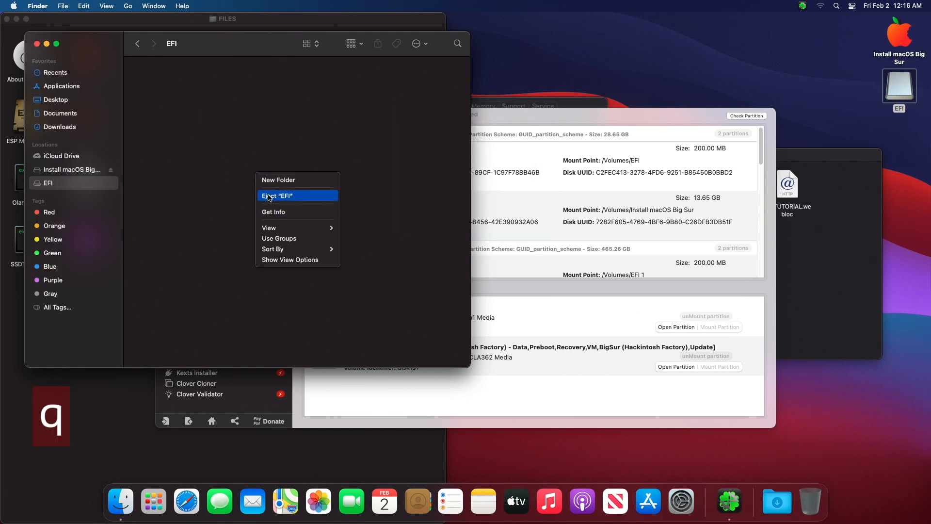
{"action": "left_click", "coordinate": [221, 204]}
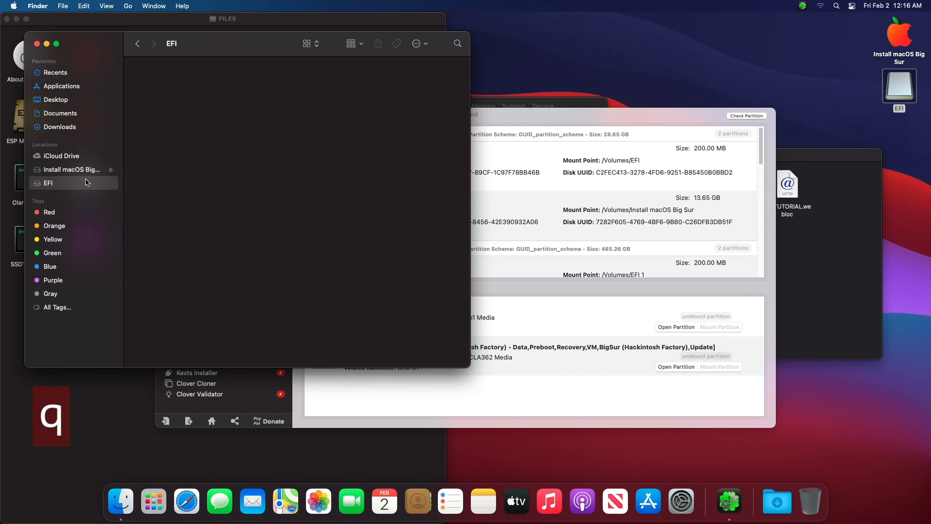
Copy the USB's EFI folder onto the internal EFI partition
{"action": "double_click", "coordinate": [898, 95]}
{"action": "left_click_drag", "start_coordinate": [263, 67], "coordinate": [547, 100]}
{"action": "left_click_drag", "start_coordinate": [447, 124], "coordinate": [225, 130]}
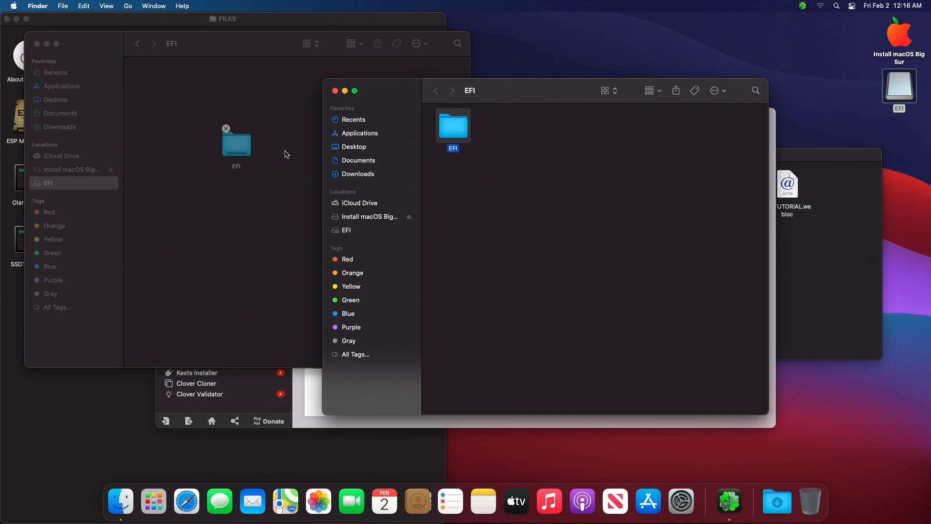
Close both EFI windows and the FILES window
{"action": "left_click", "coordinate": [335, 92]}
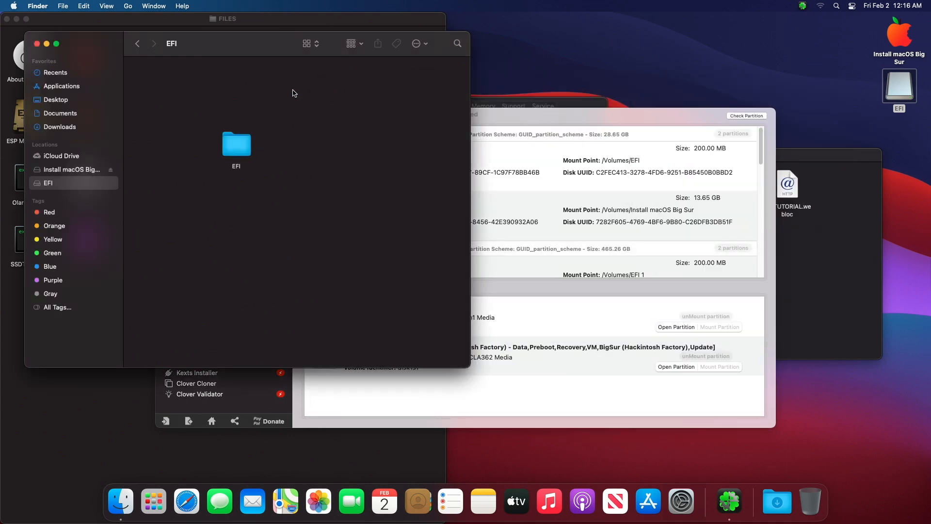
{"action": "left_click", "coordinate": [37, 44]}
{"action": "left_click", "coordinate": [7, 18]}
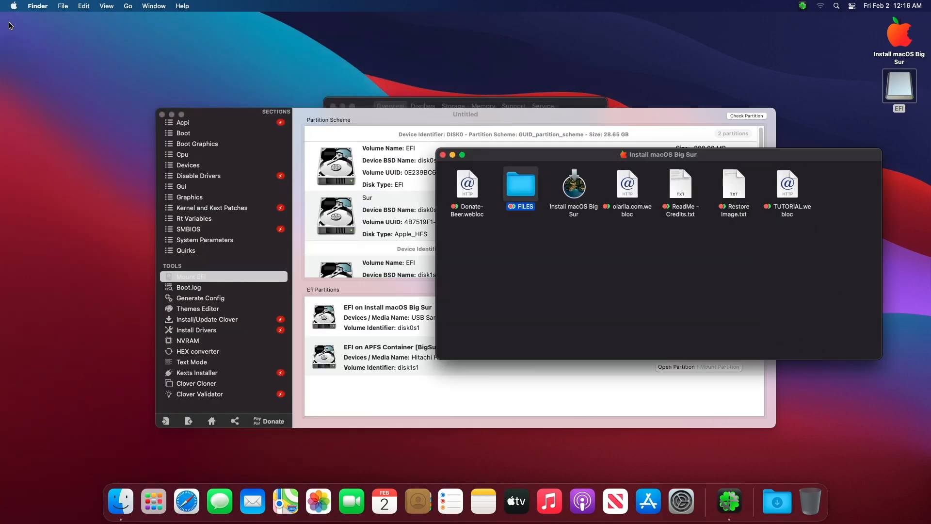
Close Clover Configurator, the Install macOS Big Sur window and About This Mac
{"action": "left_click", "coordinate": [162, 115]}
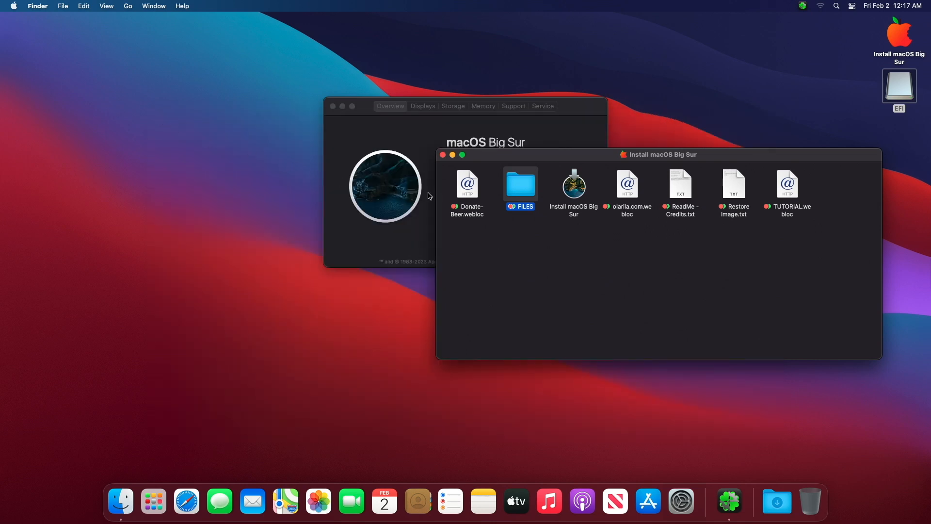
{"action": "left_click", "coordinate": [444, 155]}
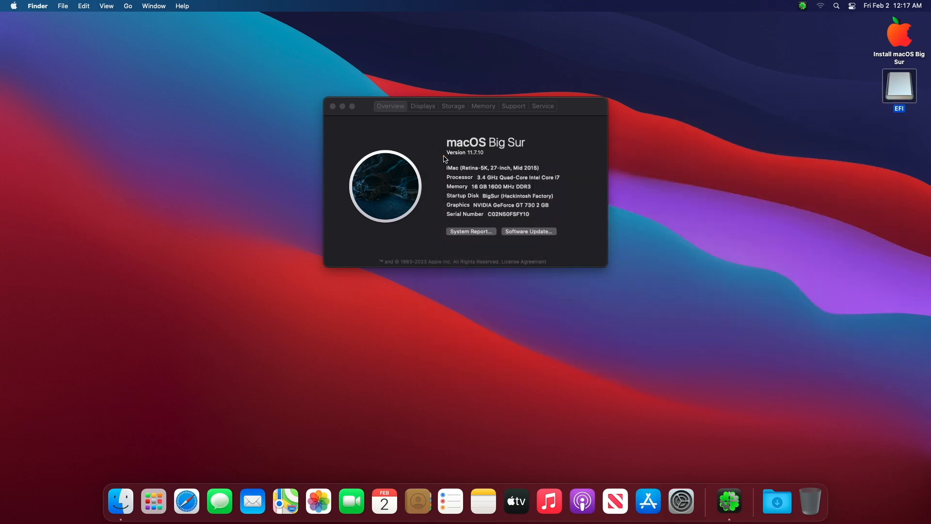
{"action": "left_click", "coordinate": [444, 158]}
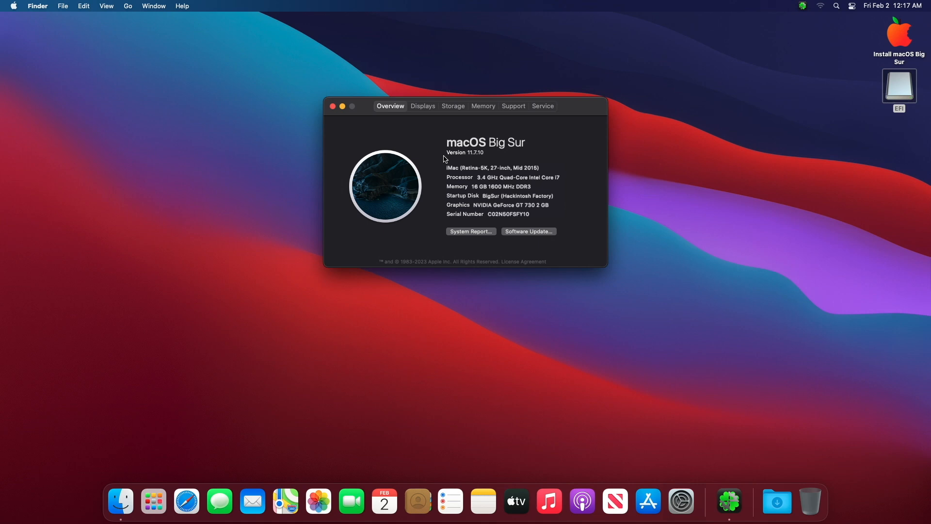
{"action": "left_click", "coordinate": [333, 106]}
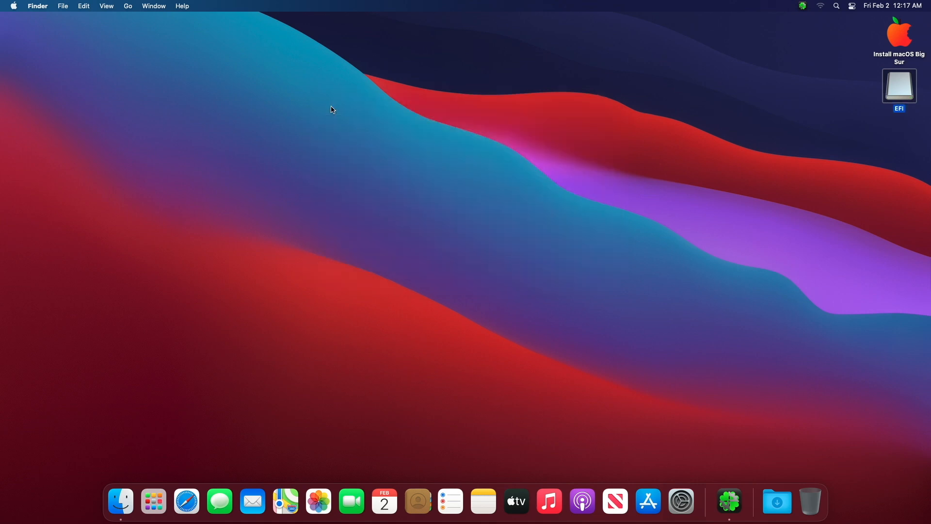